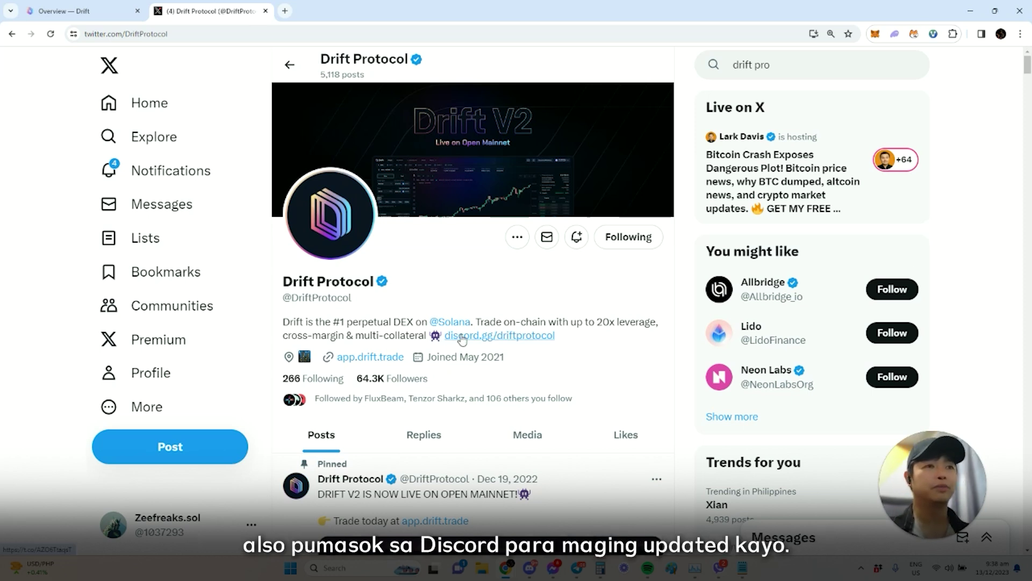
Step: Check the X search suggestions for "drift pro" to compare Drift Protocol accounts, then return to the Drift account overview
click(810, 75)
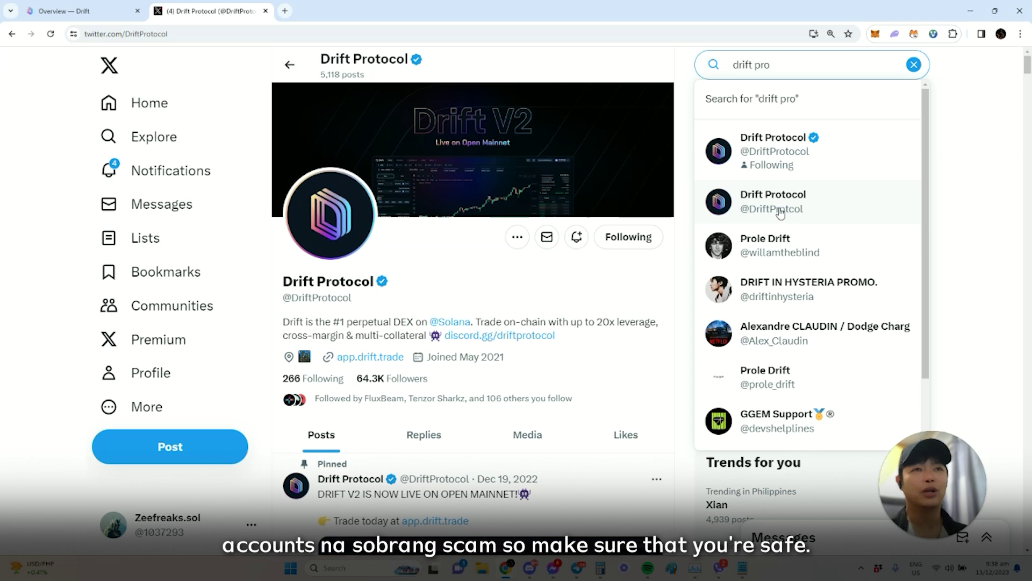
click(1011, 216)
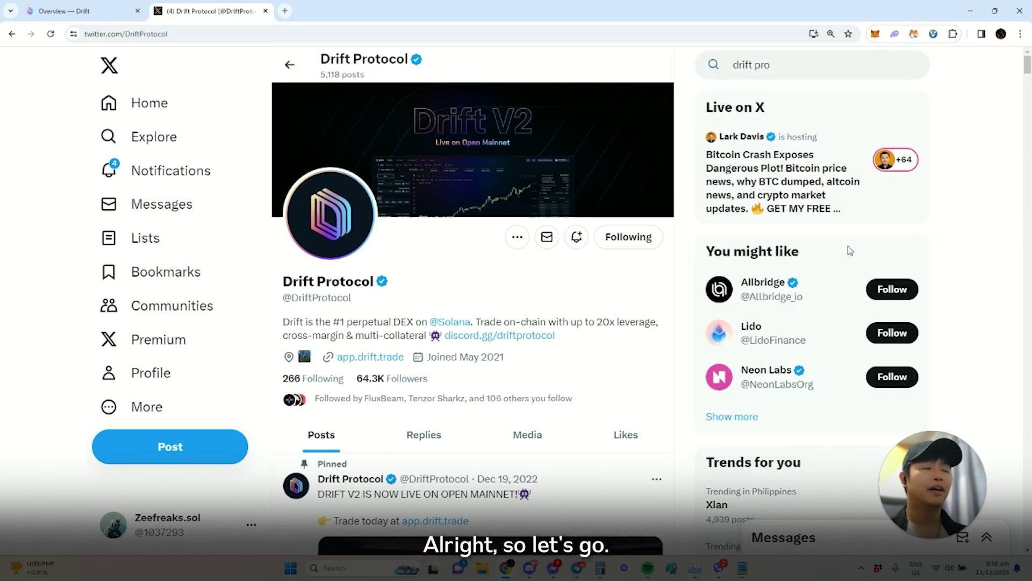
click(75, 12)
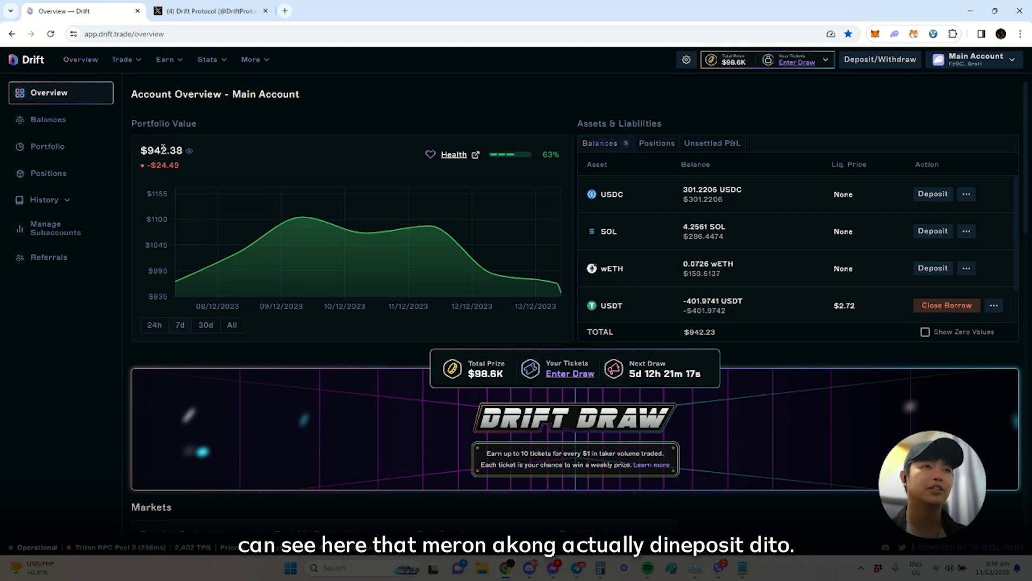
Step: Start adding a new subaccount, review the available collateral tokens and acknowledge the account creation fee notice
click(995, 59)
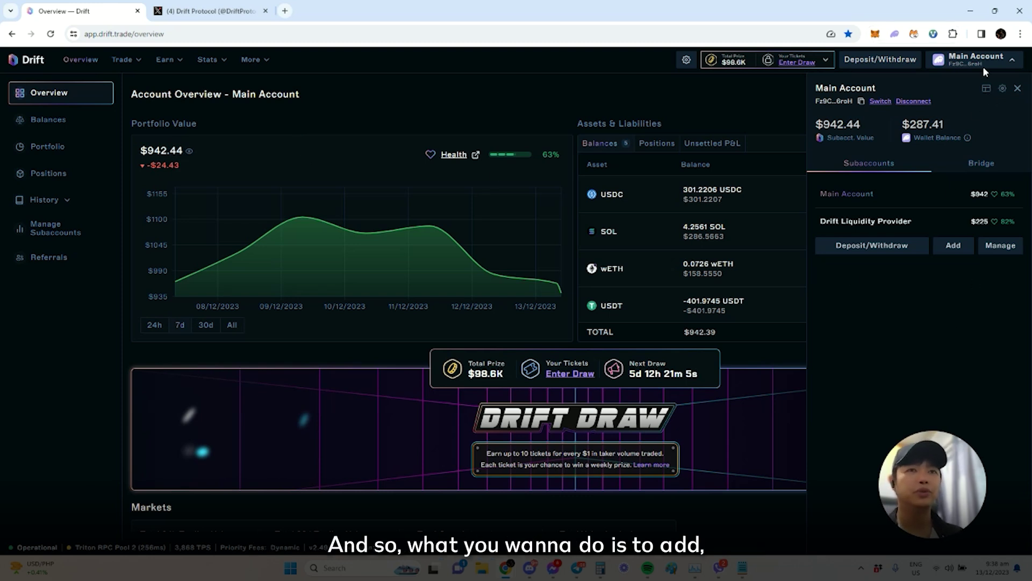
click(947, 247)
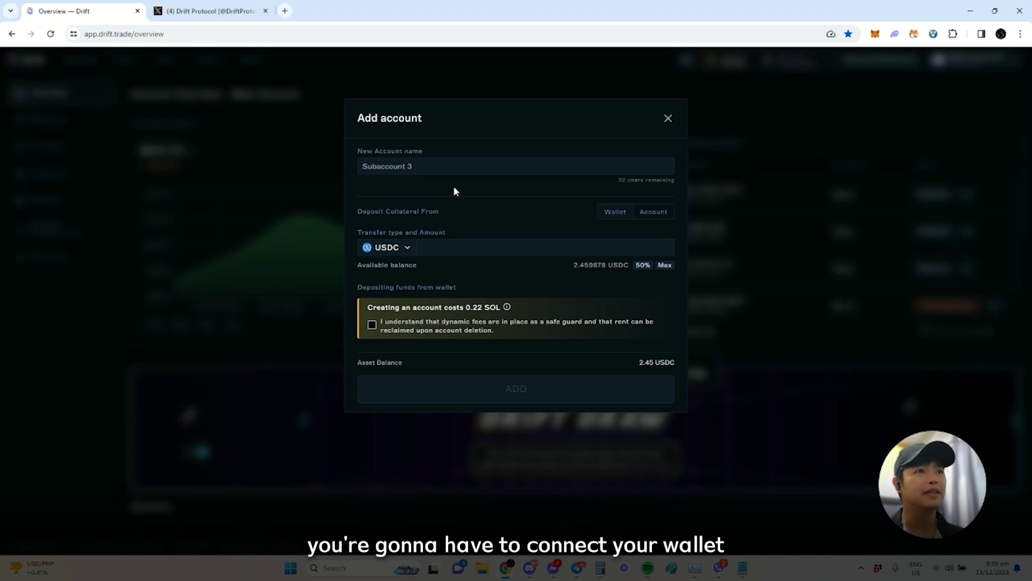
click(408, 248)
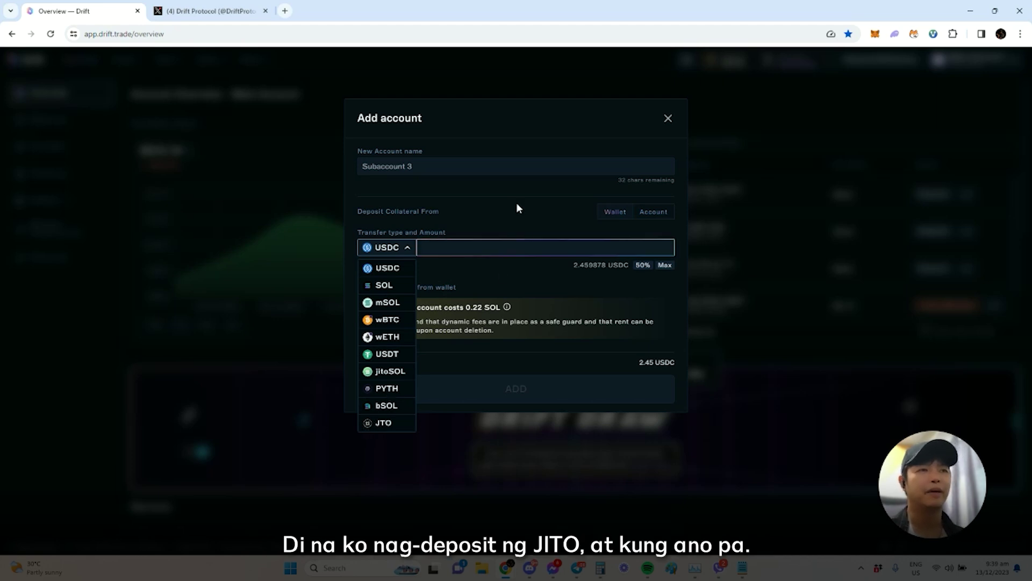
click(415, 248)
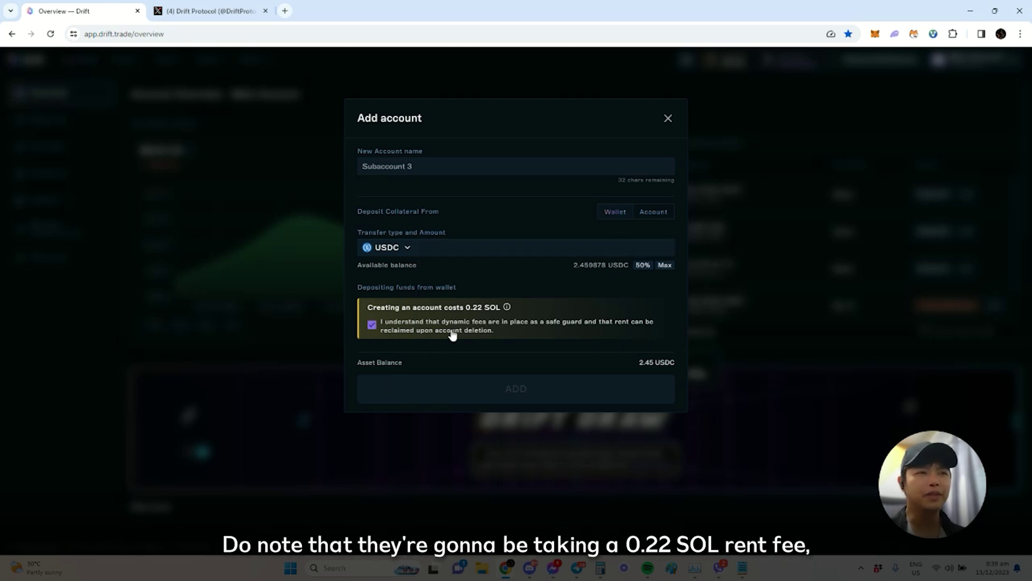
mouse_move(476, 314)
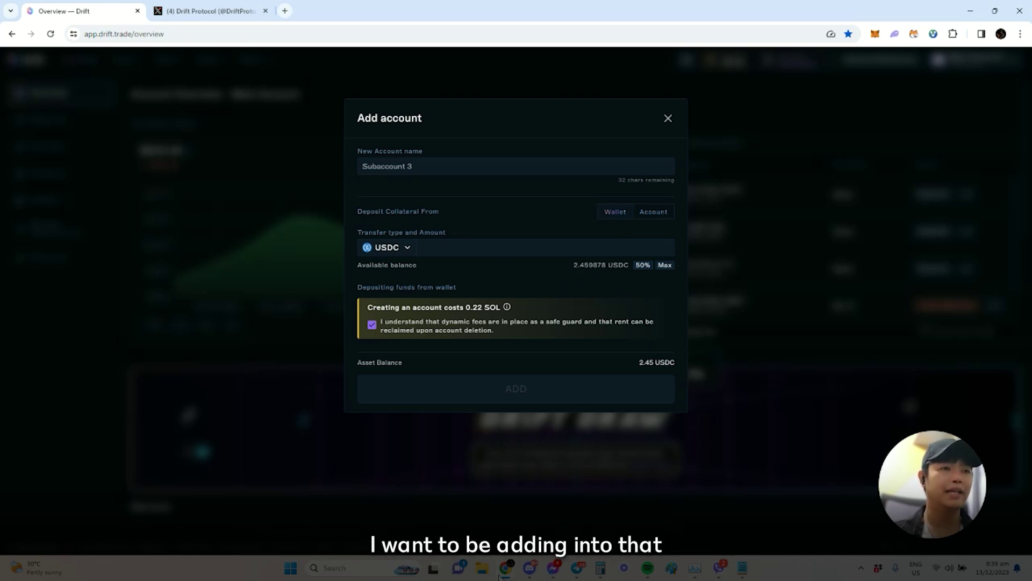
Step: Switch to the Orca liquidity portfolio, harvest all pending yield with Phantom Wallet approval, and return to Drift
mouse_move(505, 575)
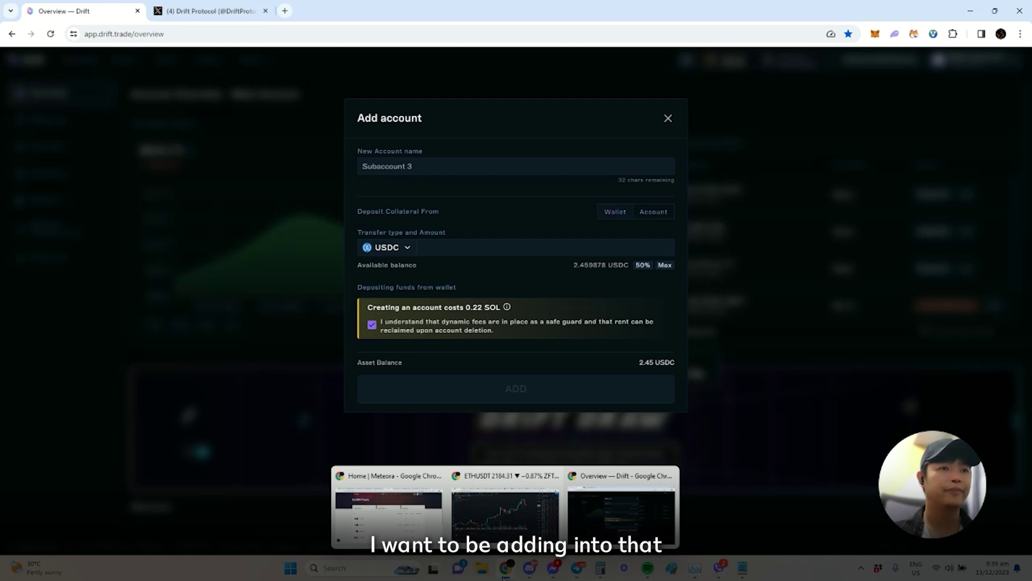
click(505, 516)
click(666, 11)
click(752, 264)
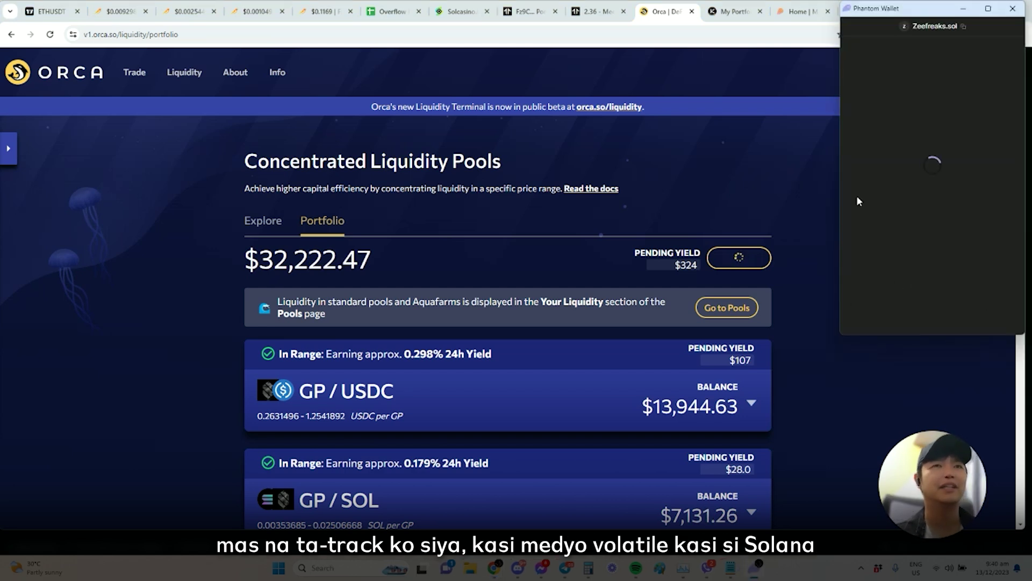
scroll(726, 301, down, 15)
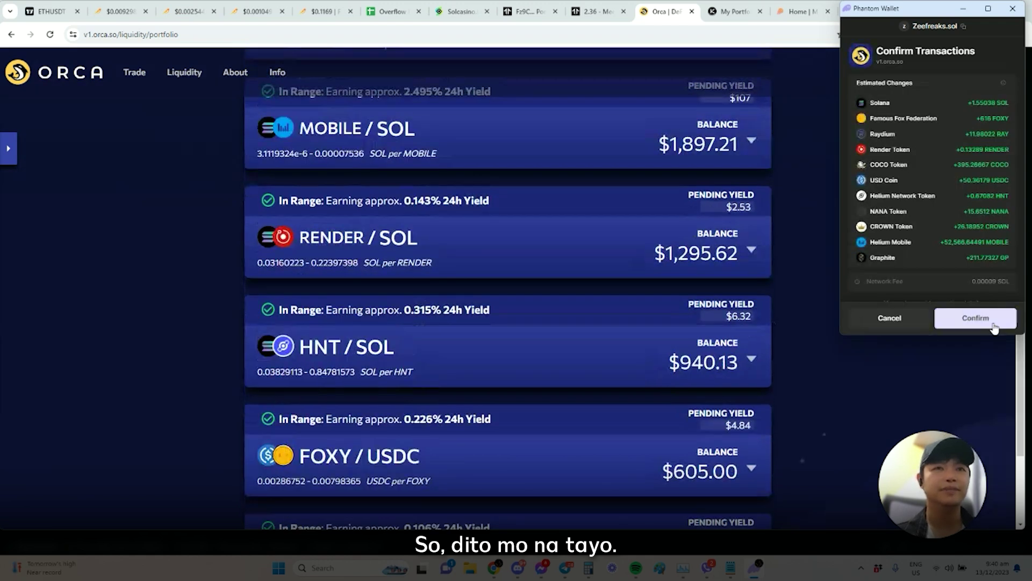
click(975, 318)
scroll(892, 345, up, 15)
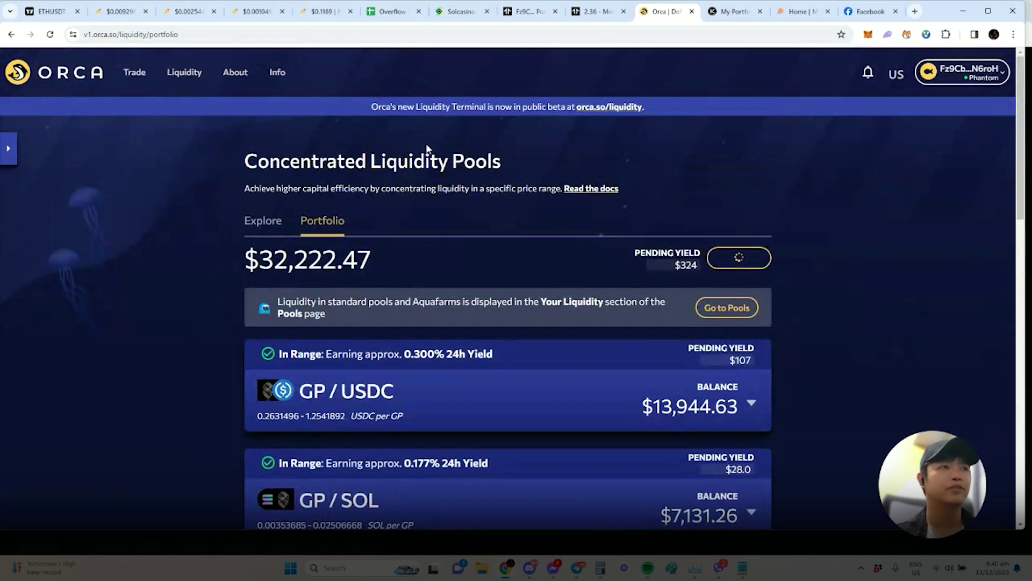
mouse_move(508, 570)
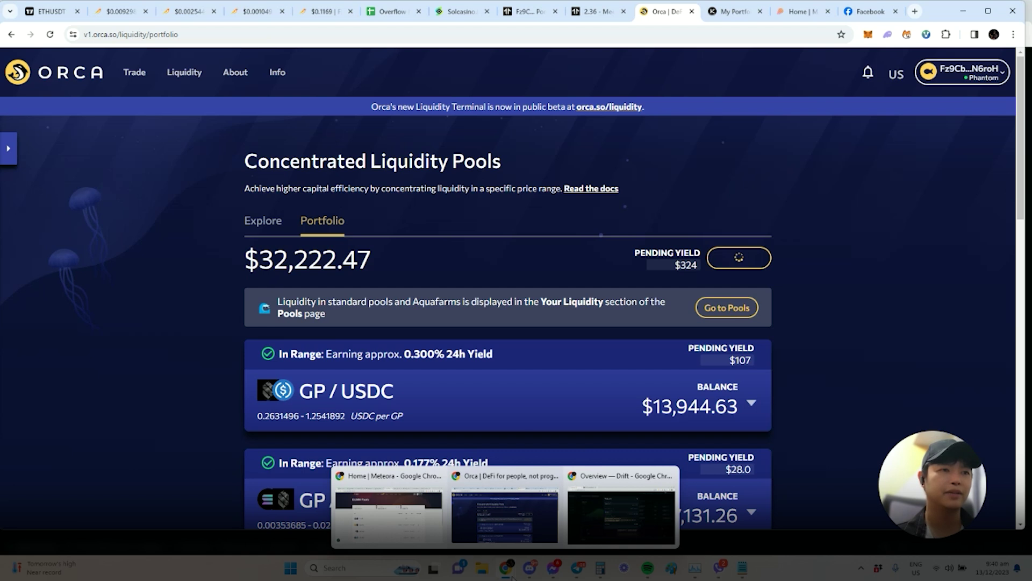
click(595, 518)
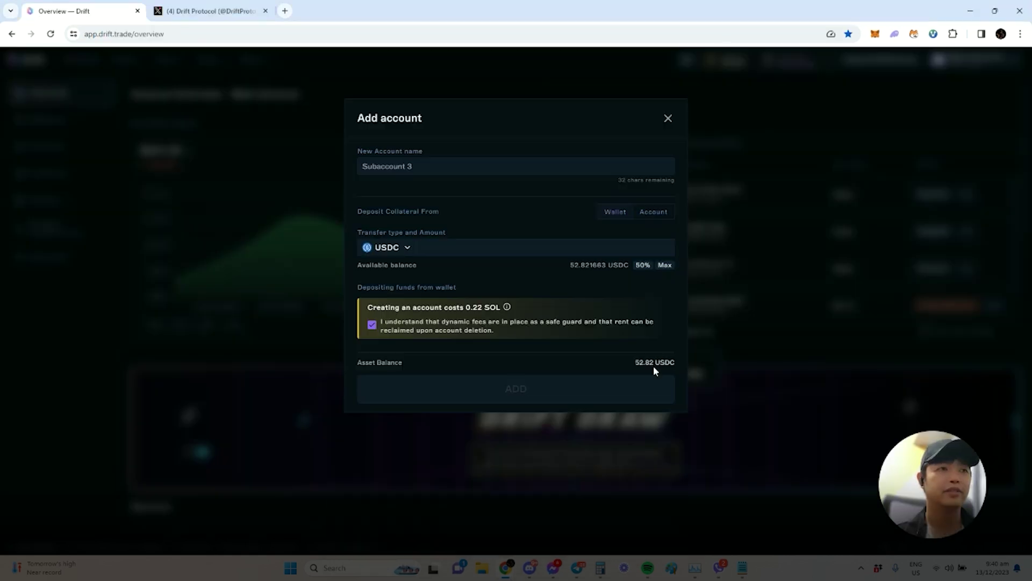
click(592, 247)
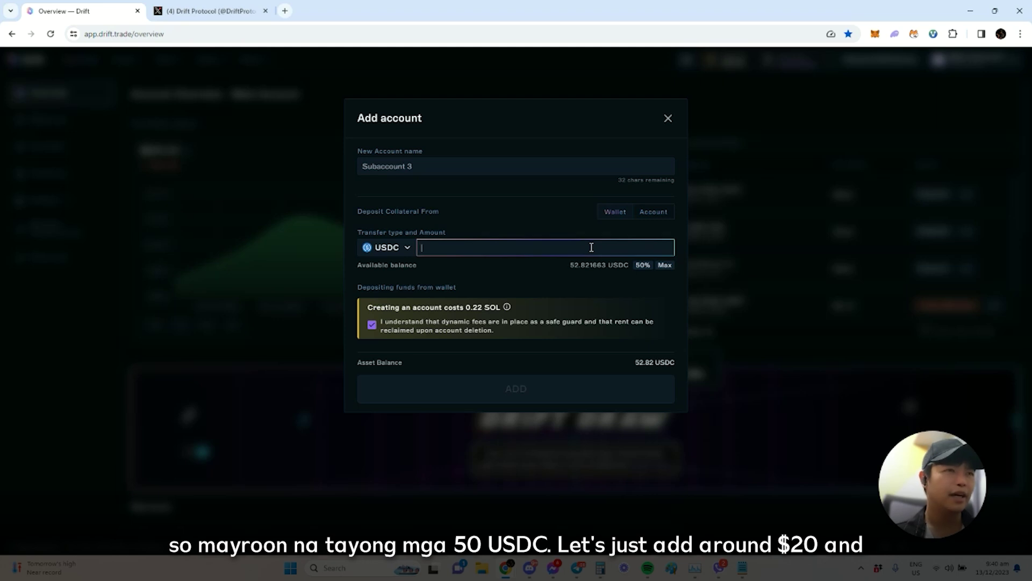
click(400, 150)
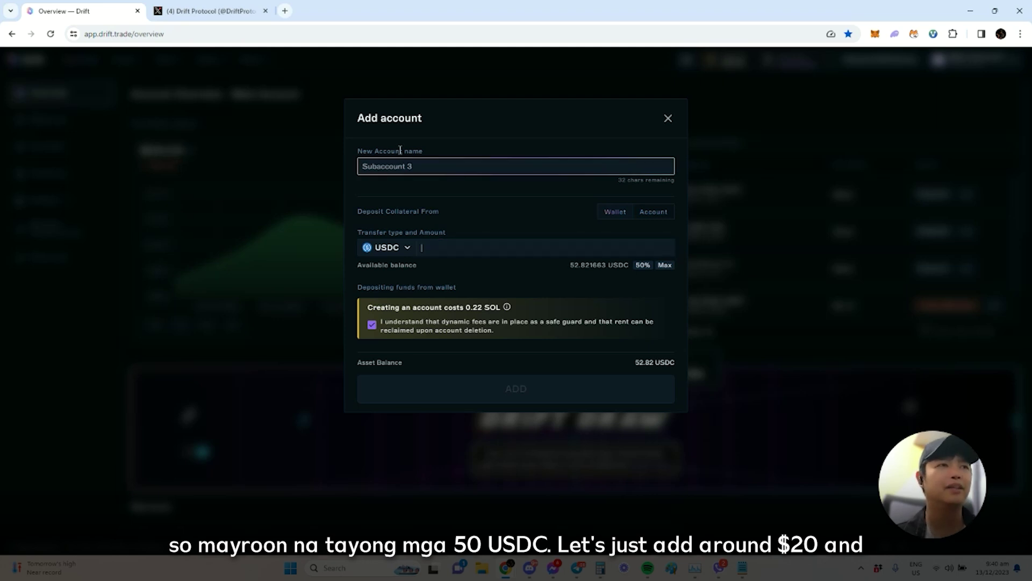
click(616, 214)
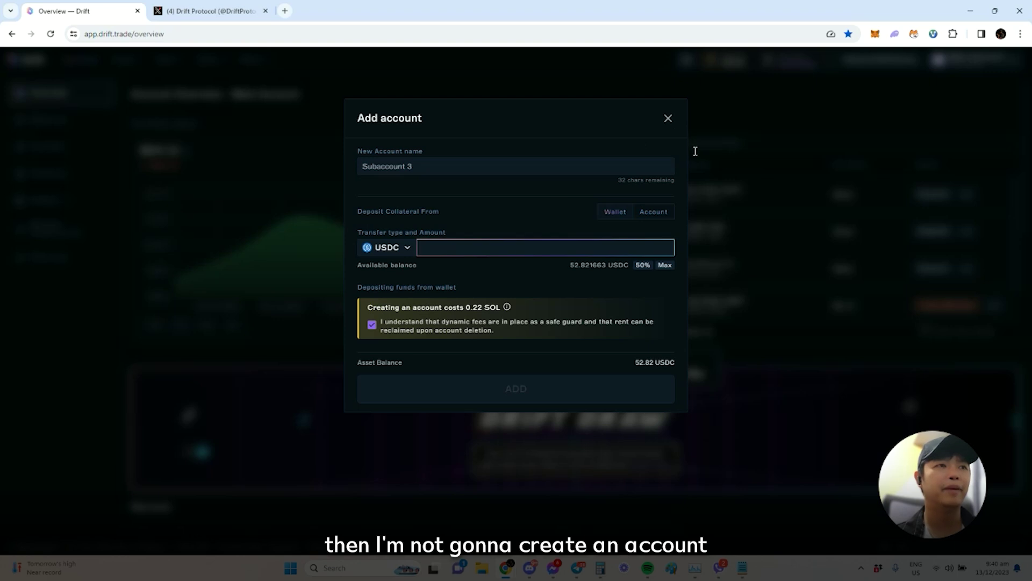
click(667, 119)
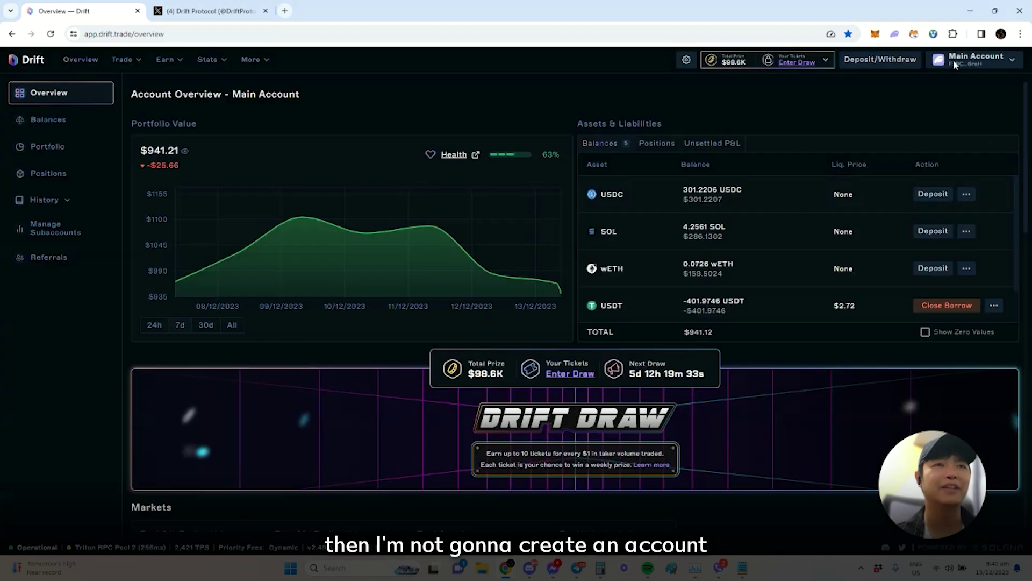
Step: Deposit 25 USDC into the Main Account, approve the transaction in Phantom Wallet and close the balance dialog
click(902, 63)
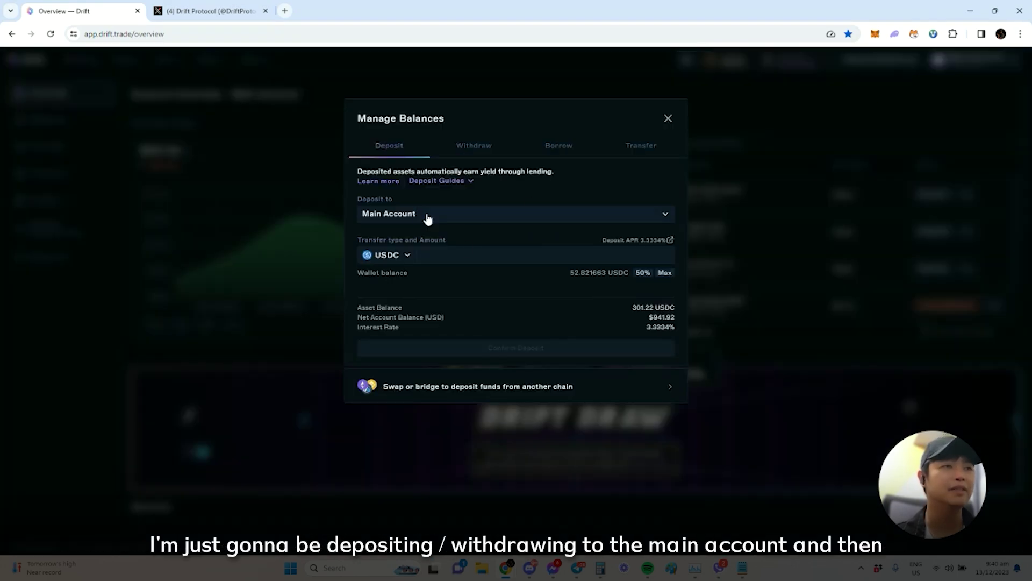
click(574, 257)
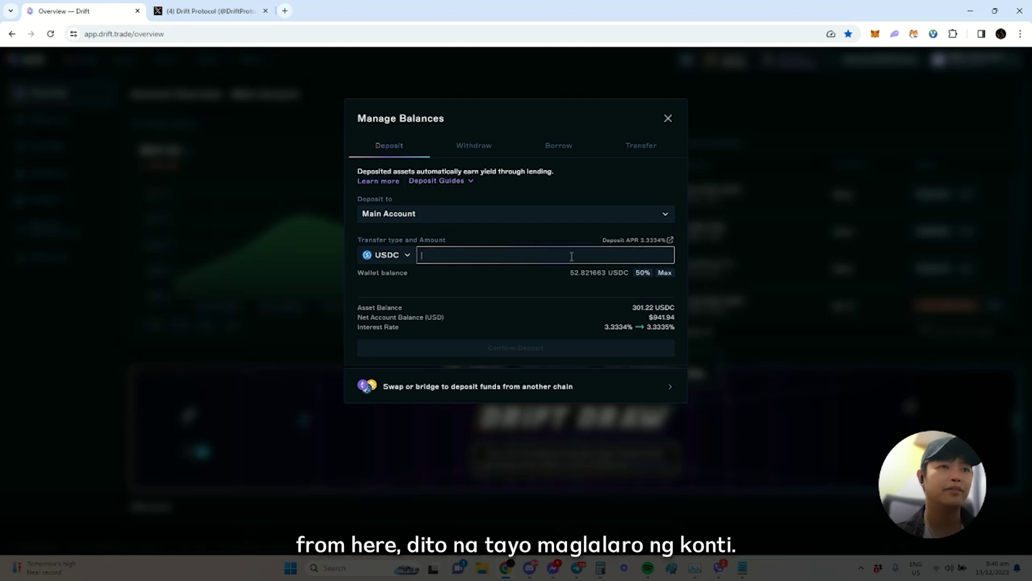
text(25)
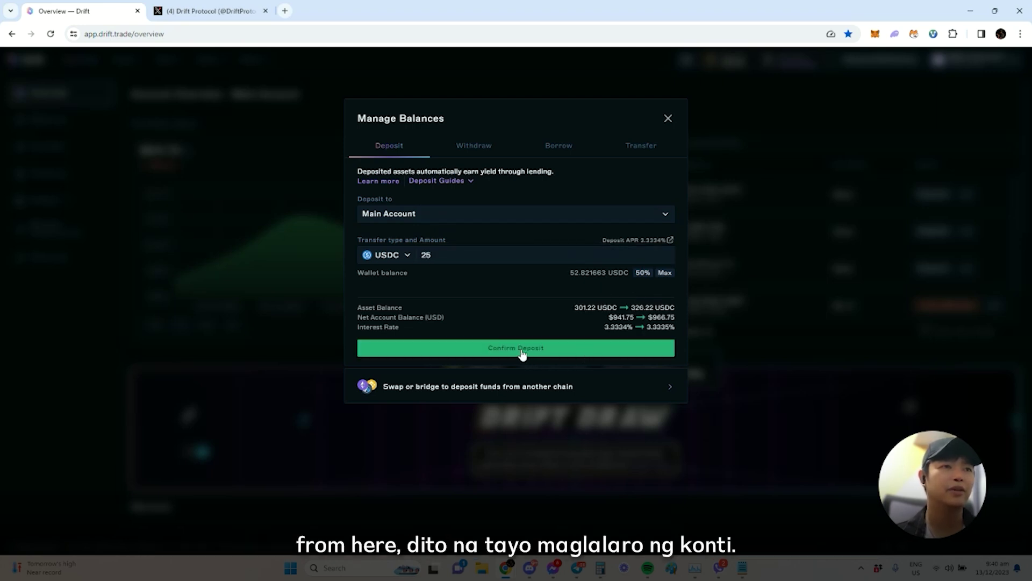
click(523, 352)
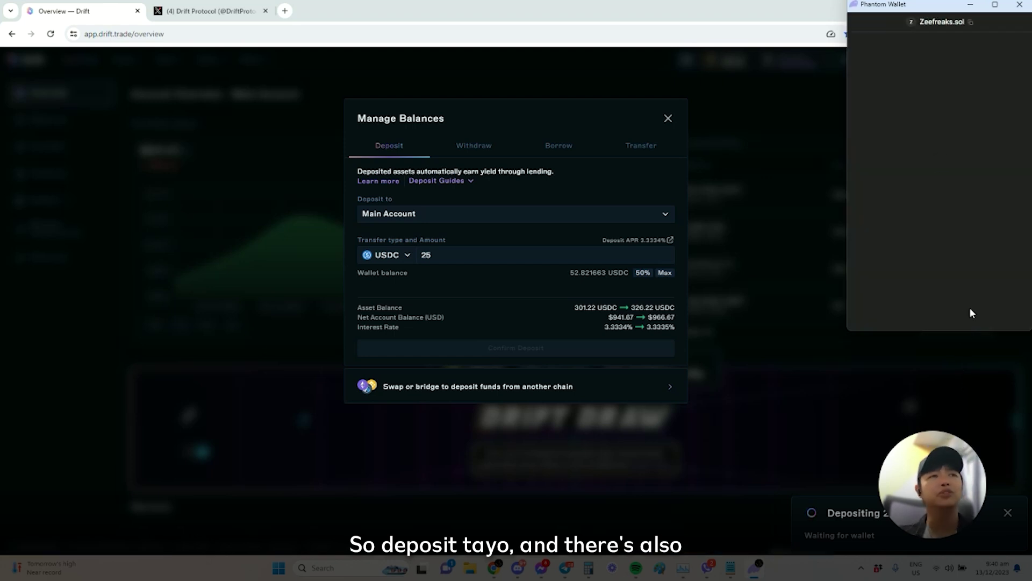
click(981, 315)
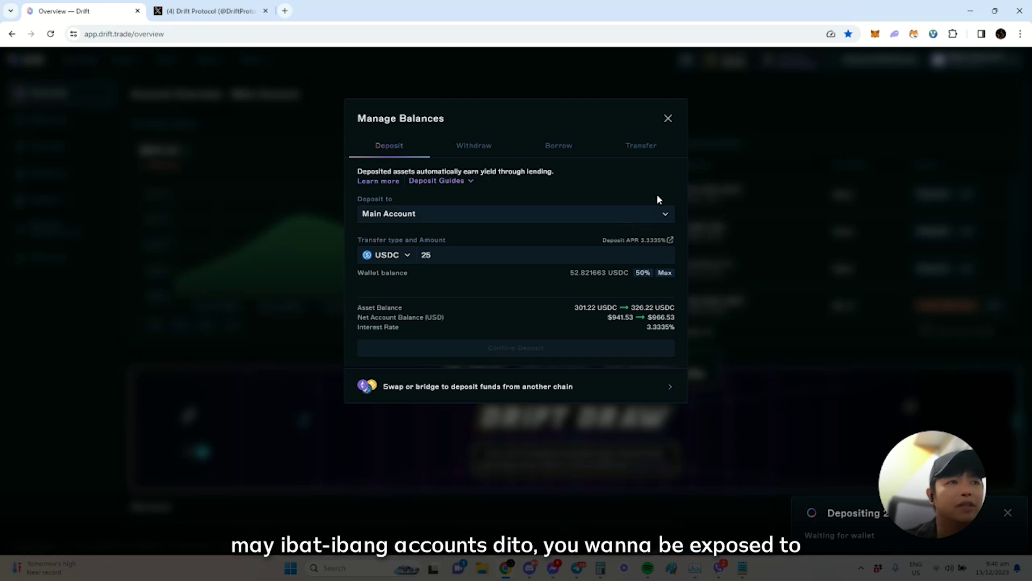
click(668, 119)
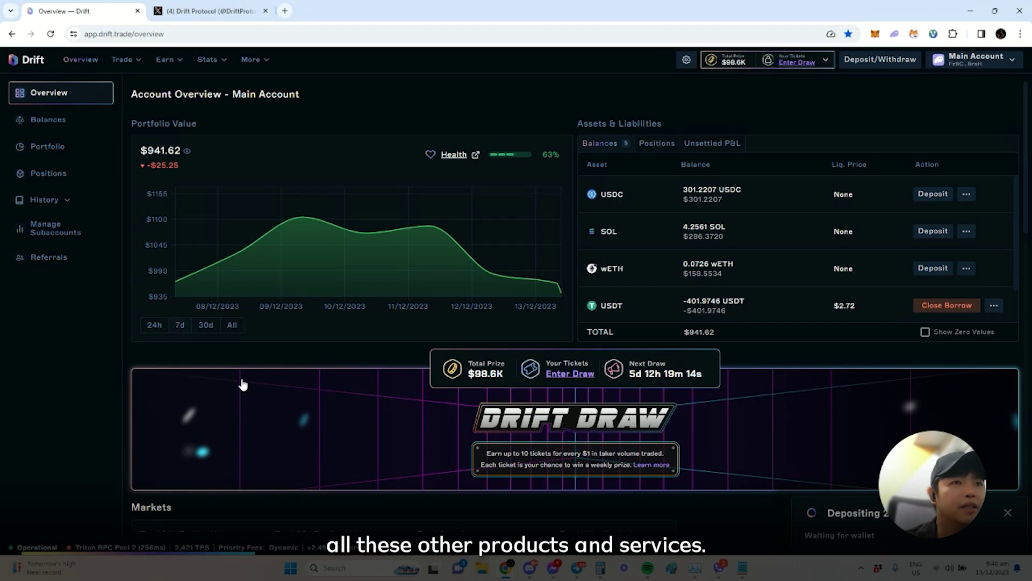
Step: Swap the maximum available 50.903540 USDC for SOL on Drift's Swap page and approve the transaction in Phantom Wallet
click(127, 61)
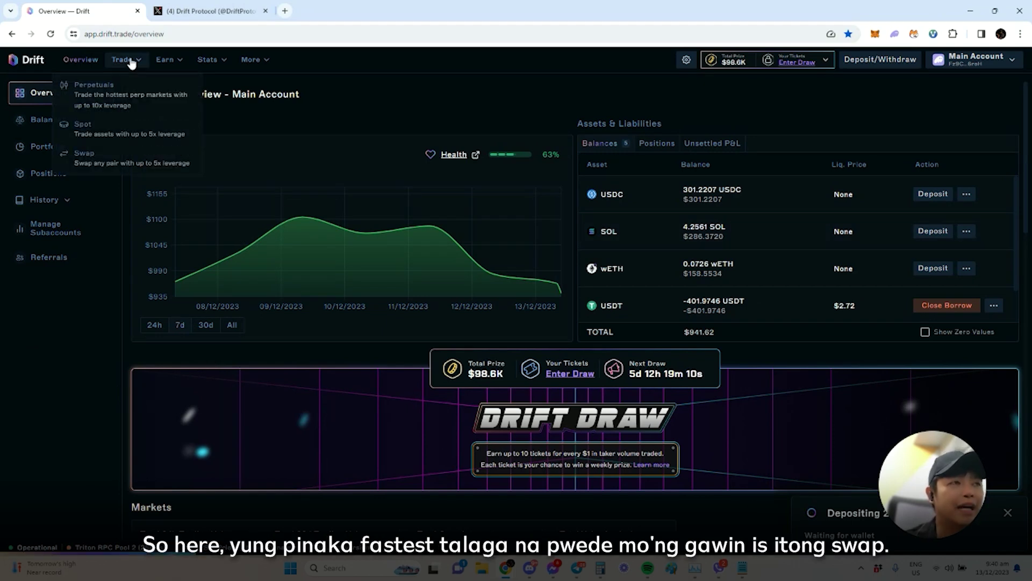
click(116, 163)
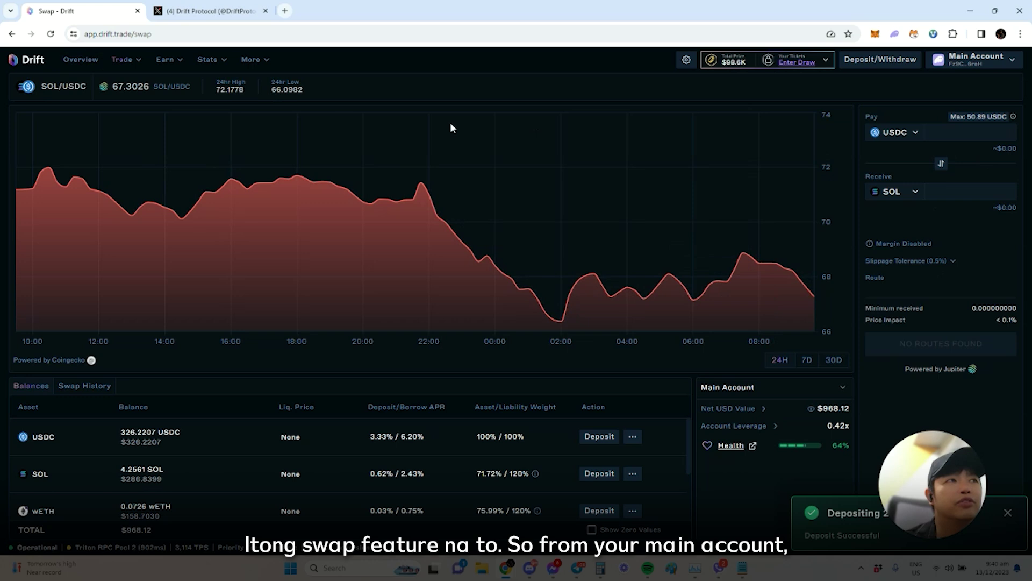
click(946, 133)
click(978, 116)
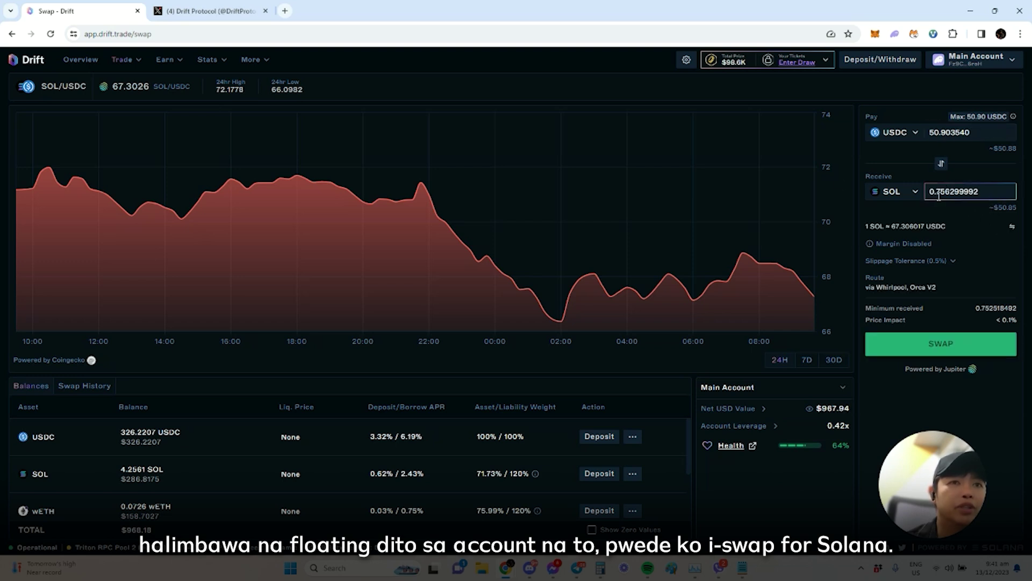
click(947, 344)
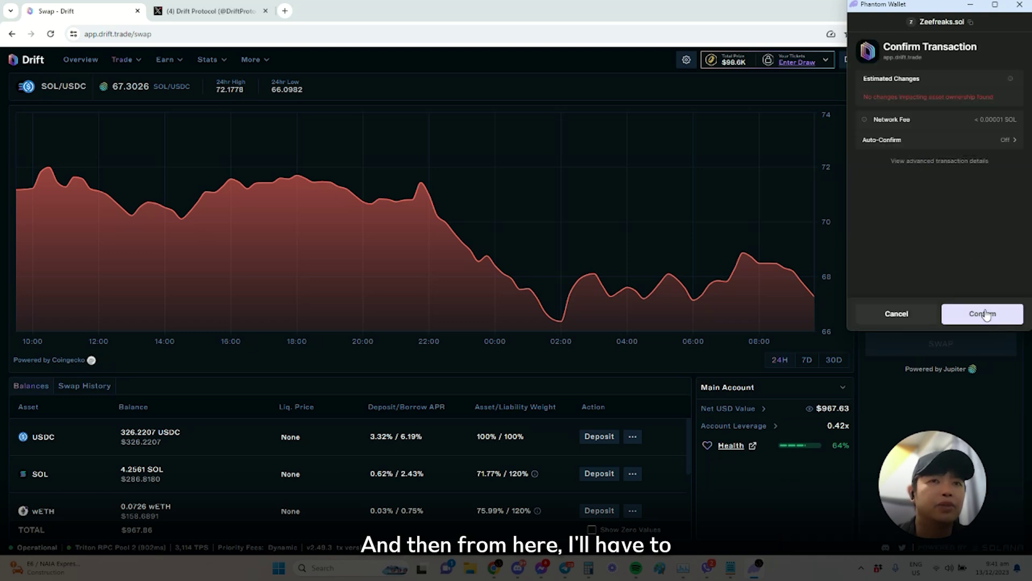
click(986, 315)
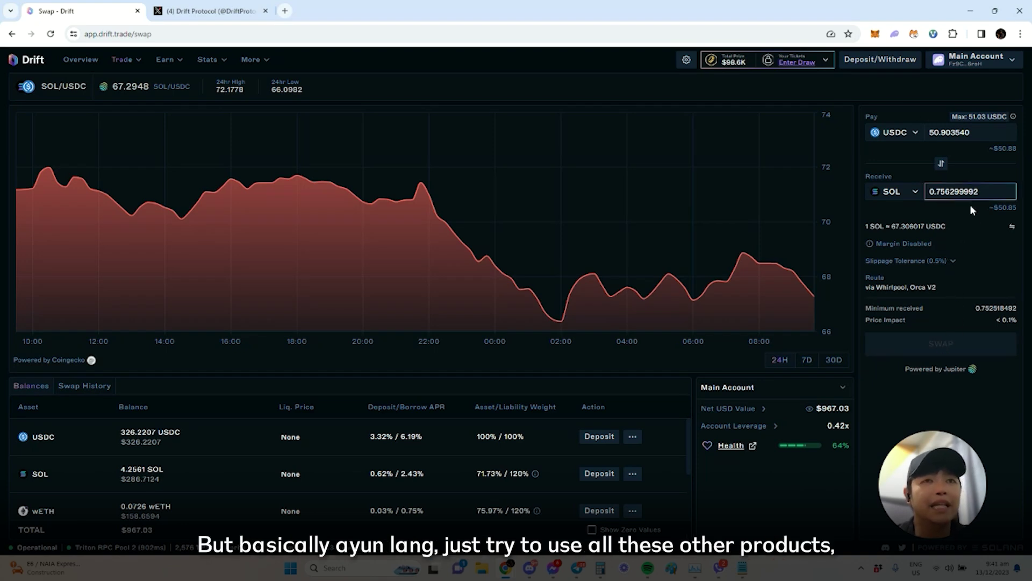
Step: Open the Lend/Borrow page and review the Main Account's deposits and the deposit APR of each asset
click(135, 61)
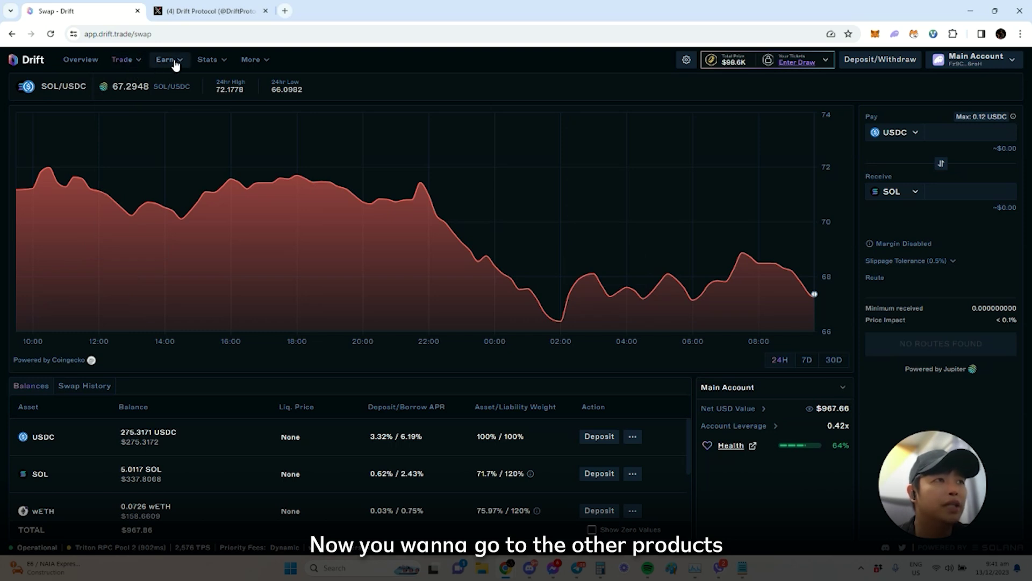
click(175, 63)
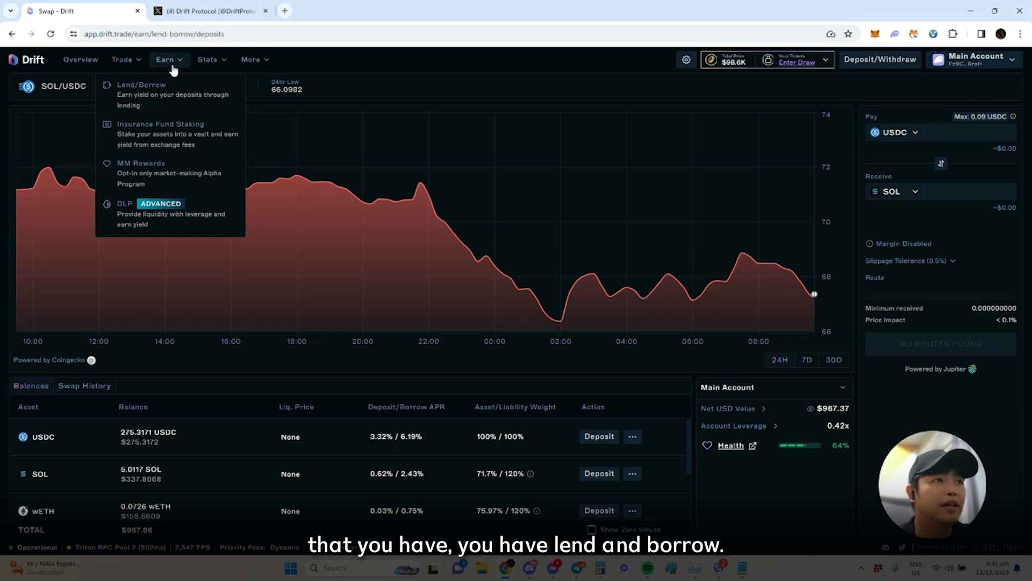
click(145, 98)
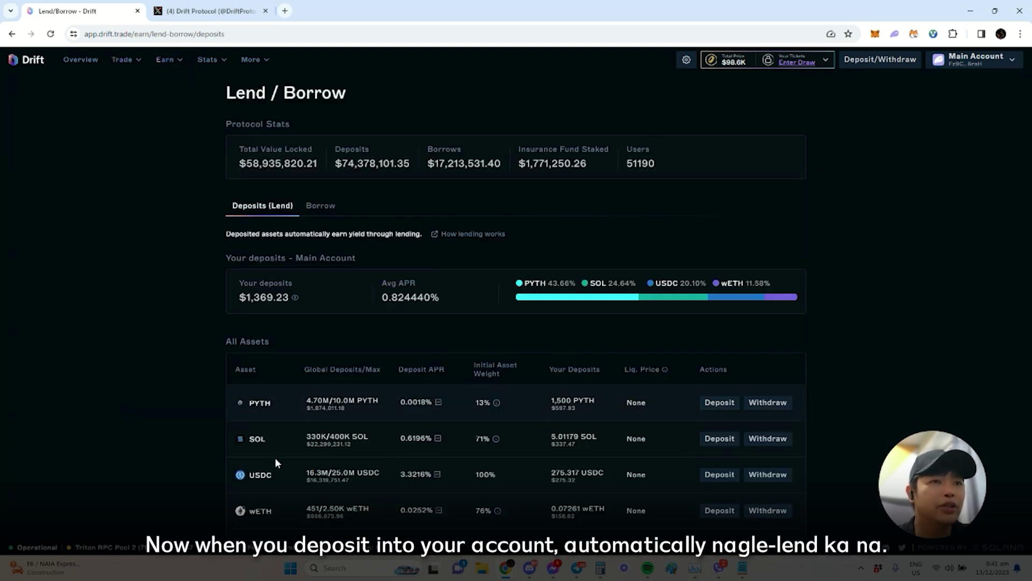
scroll(295, 381, down, 3)
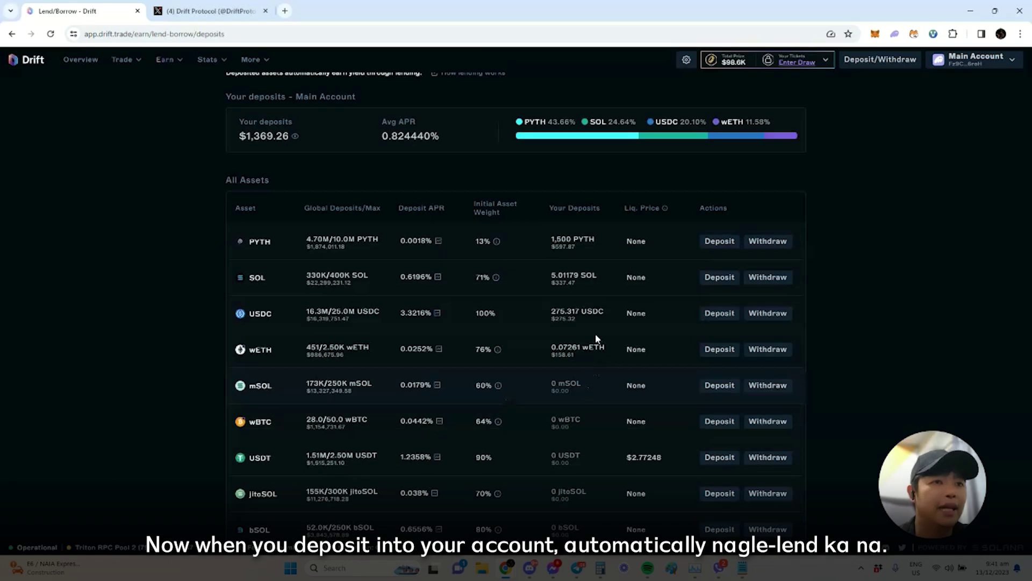
scroll(502, 364, down, 1)
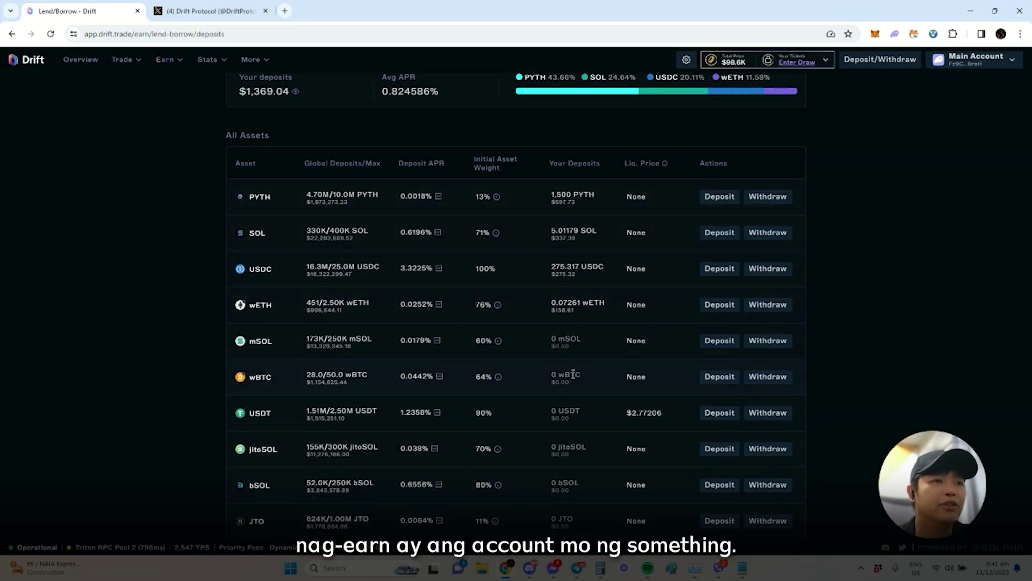
scroll(576, 441, up, 4)
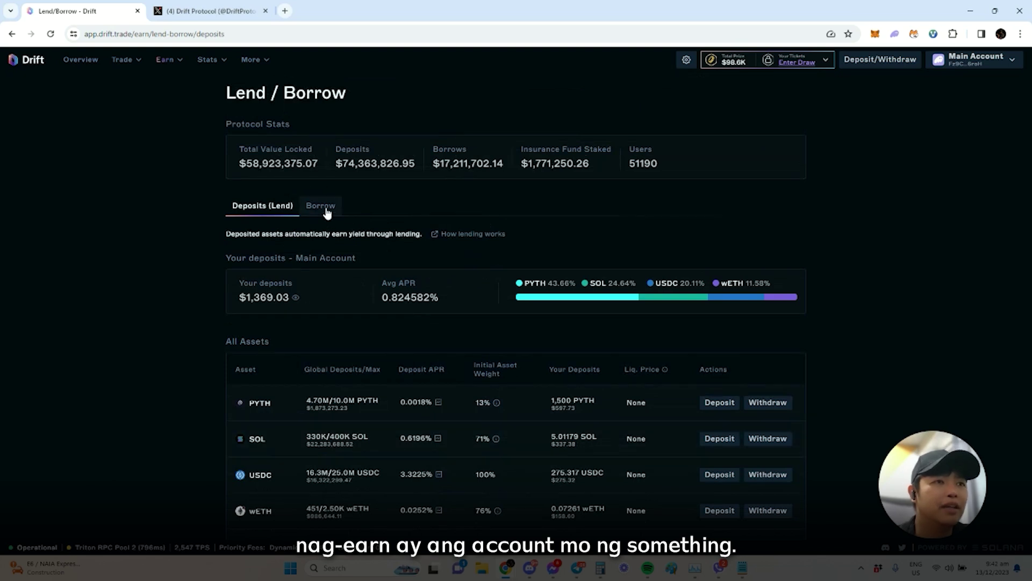
Step: Open the Borrow view of Lend/Borrow and review each asset's borrow availability, borrow APR and liability weight, plus the Main Account's borrow limit
scroll(439, 379, down, 2)
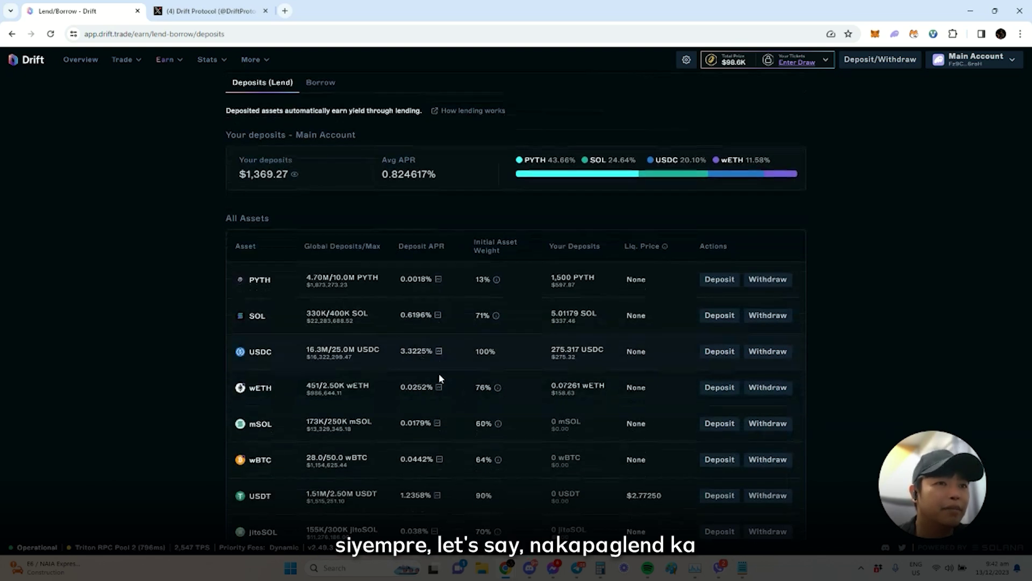
scroll(439, 378, up, 2)
click(323, 215)
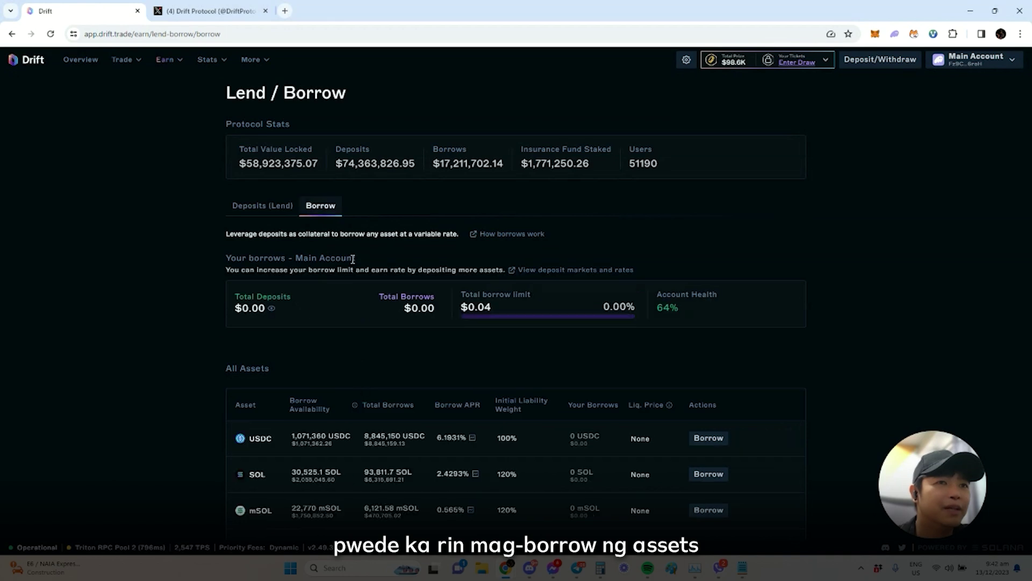
scroll(483, 437, down, 3)
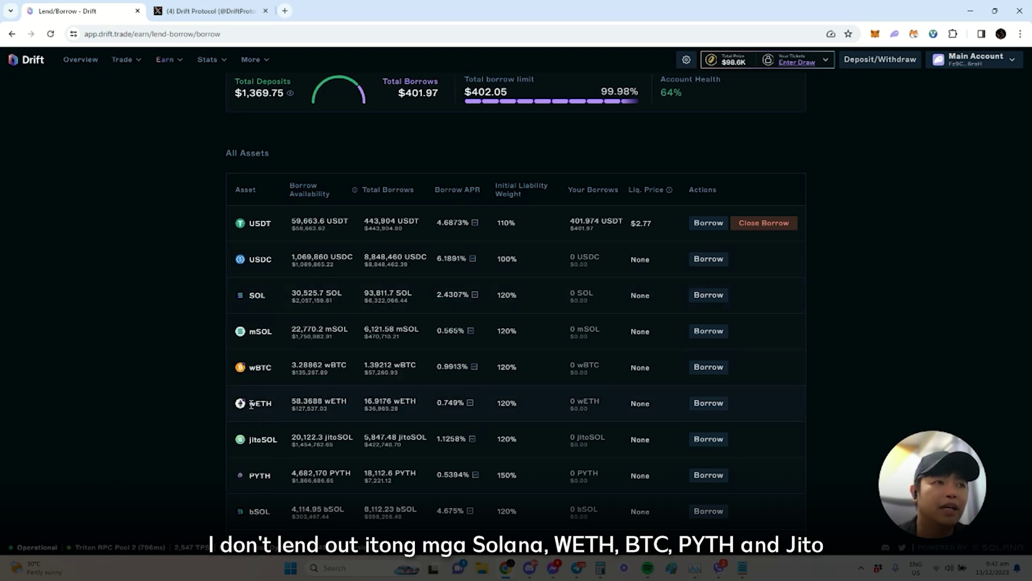
scroll(279, 416, down, 1)
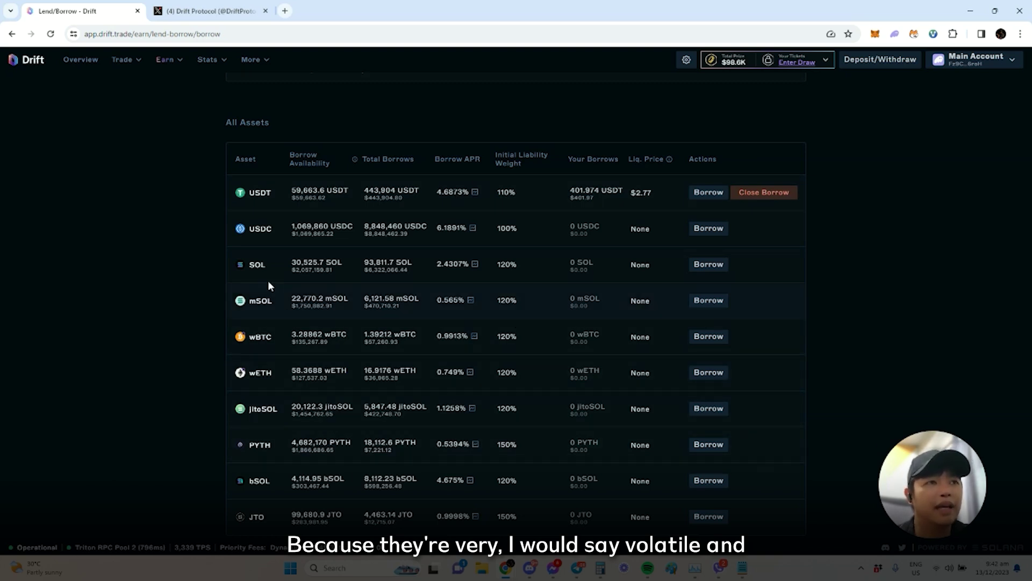
scroll(848, 308, up, 8)
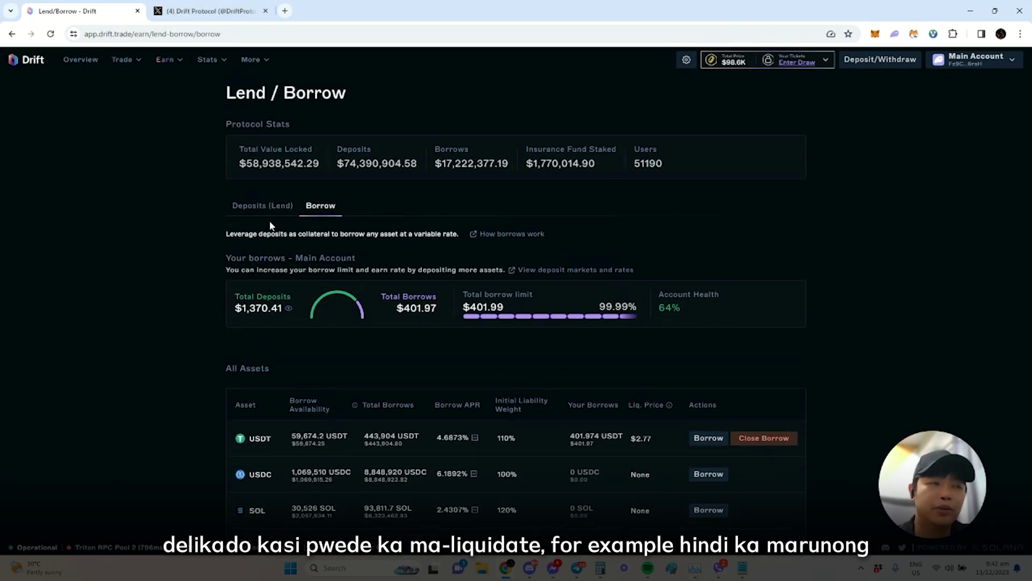
Step: Return to the Deposits (Lend) view, review the asset list, and check the health of each subaccount in the account details
click(264, 209)
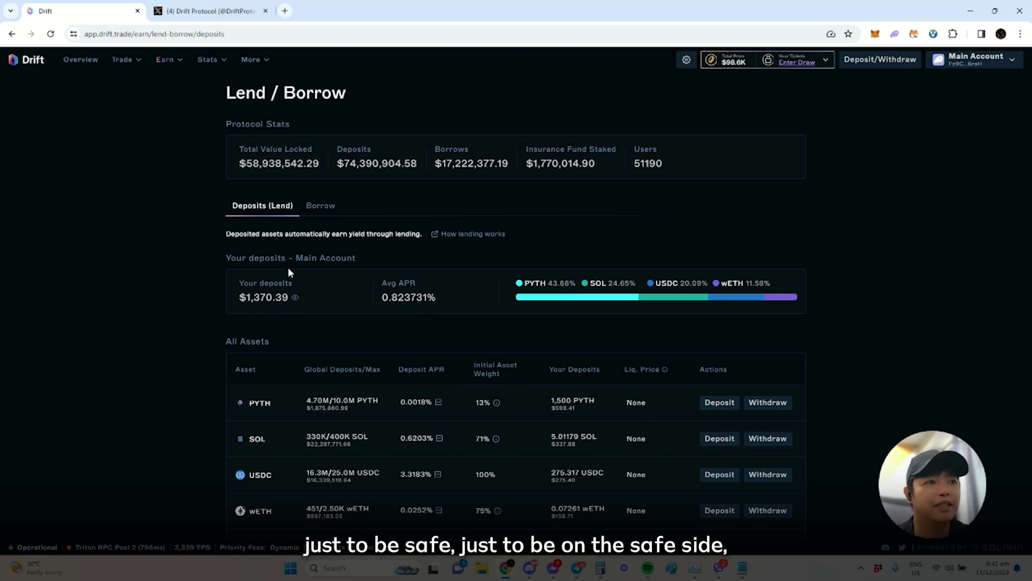
scroll(546, 398, down, 4)
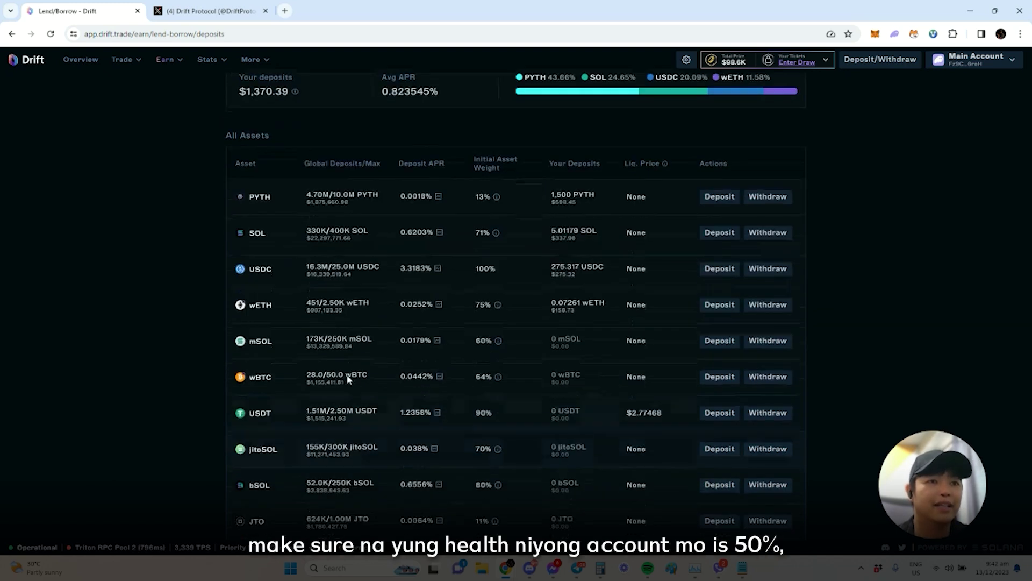
scroll(319, 358, up, 3)
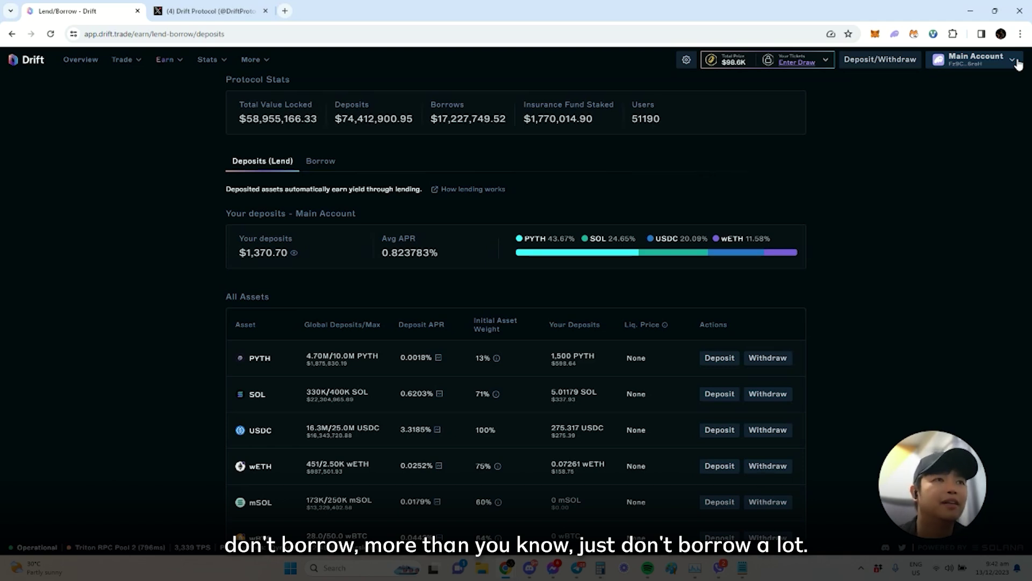
click(1018, 62)
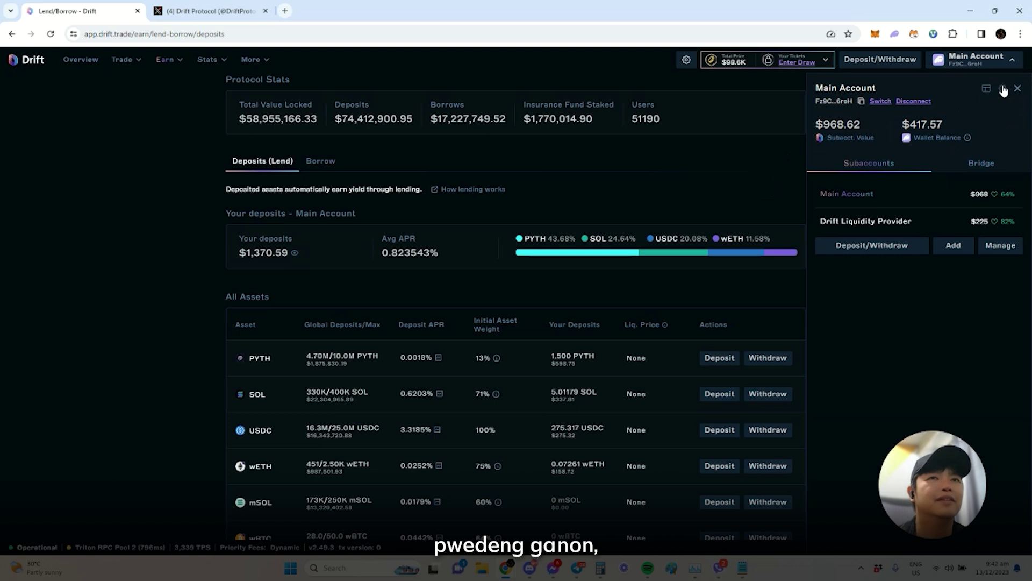
click(1018, 89)
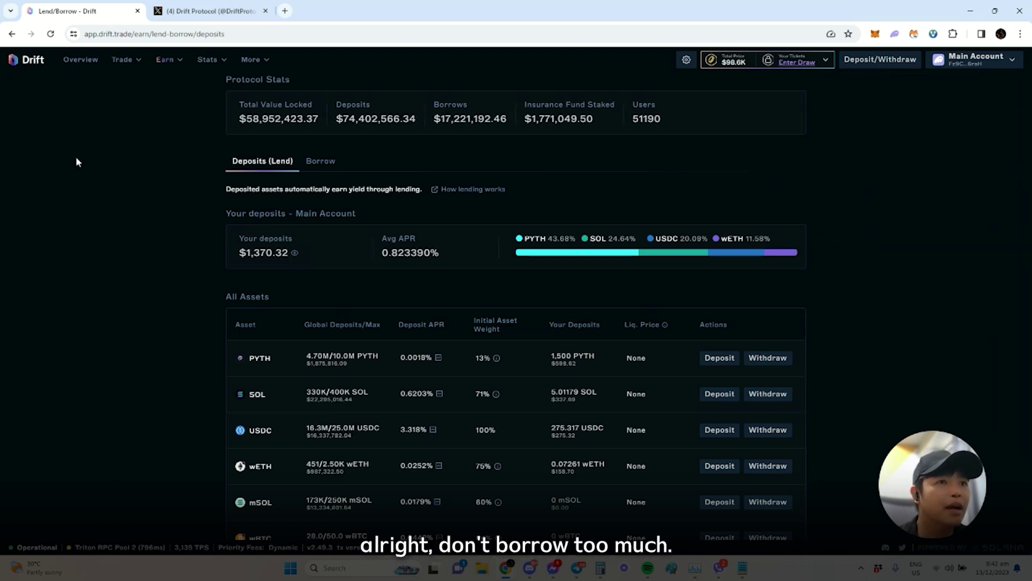
Step: Open Insurance Fund Staking and compare the projected APR of all vaults, focusing on the USDC vault
mouse_move(167, 67)
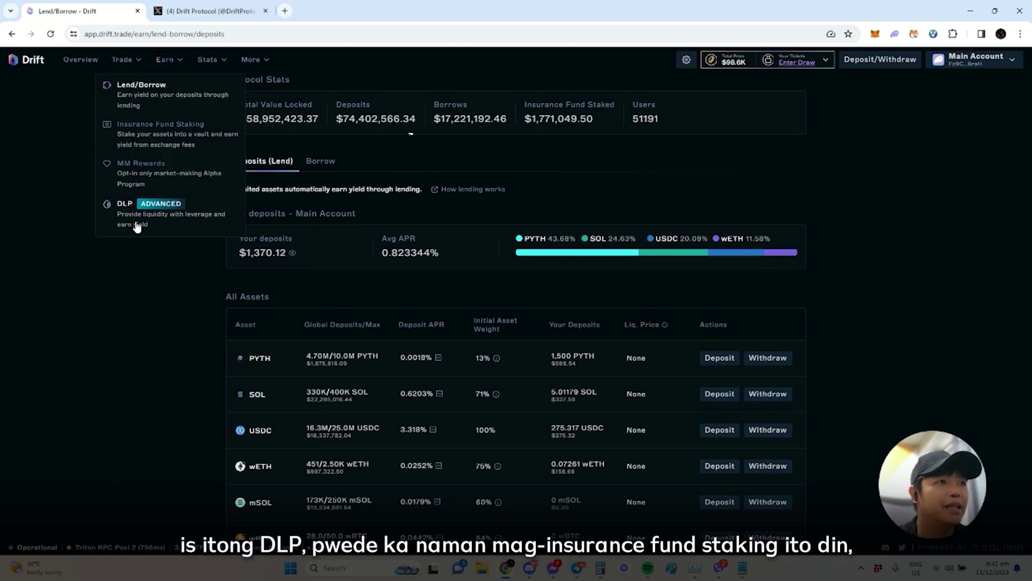
click(136, 135)
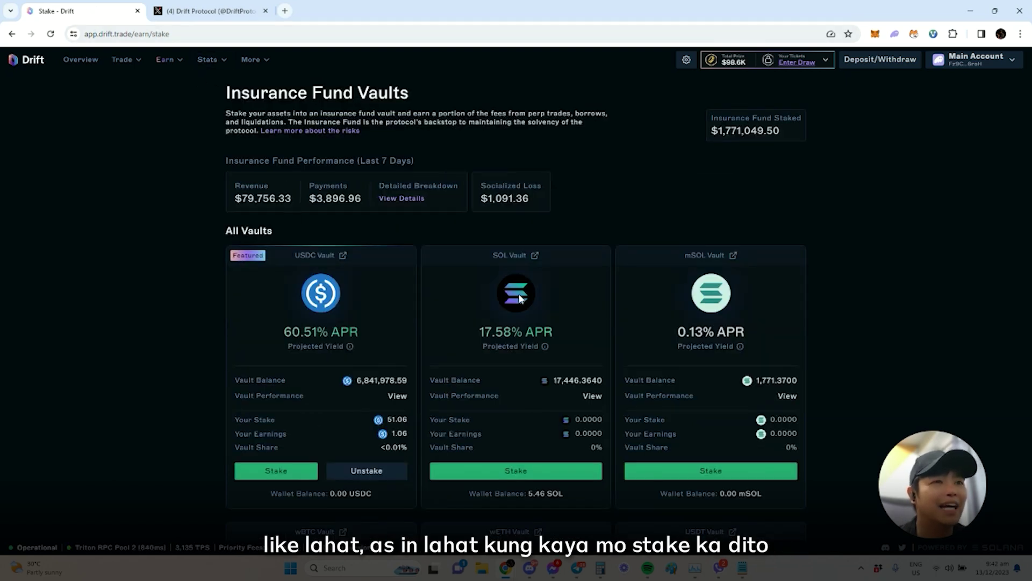
scroll(666, 343, down, 2)
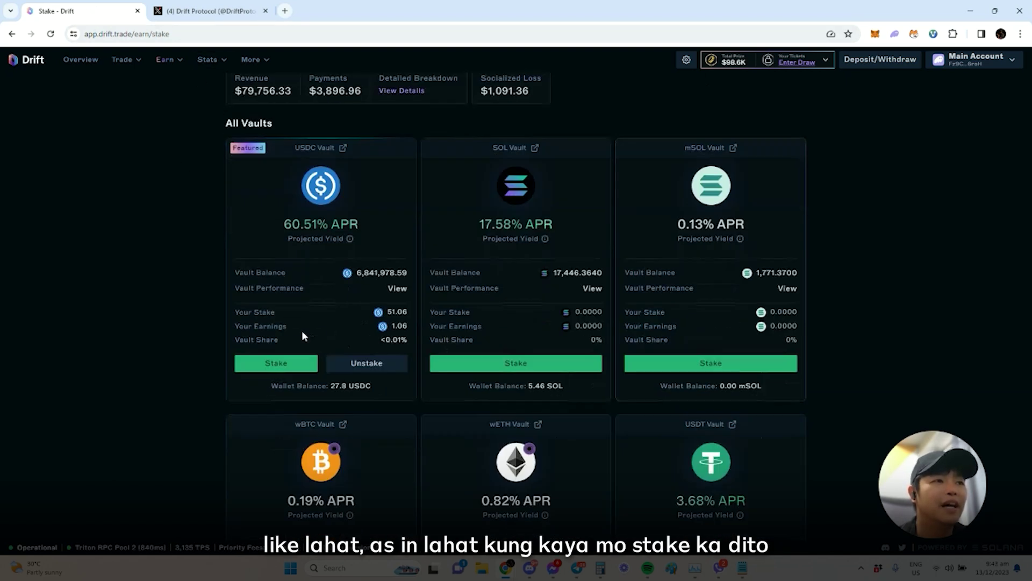
scroll(366, 414, down, 4)
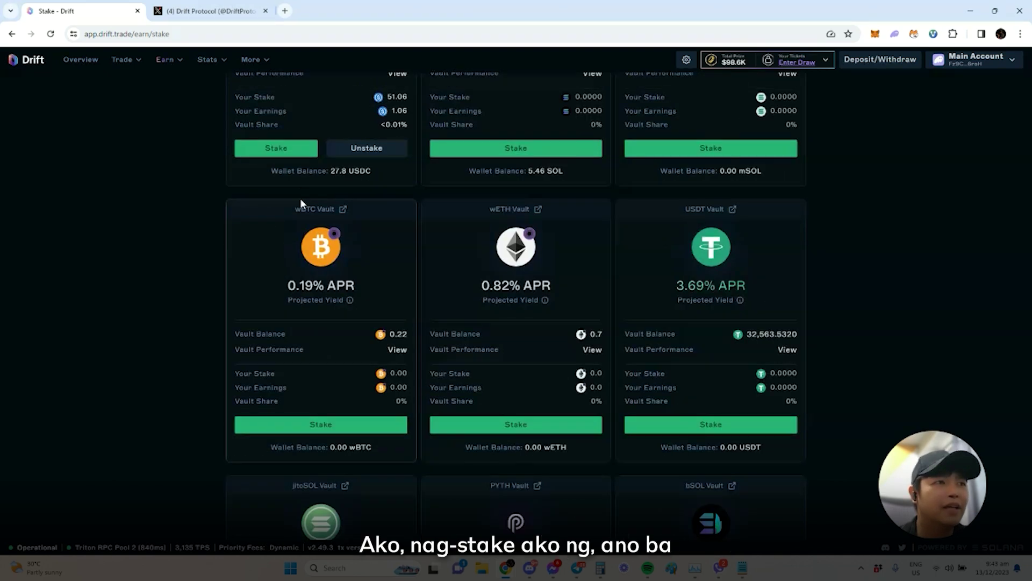
scroll(387, 311, up, 3)
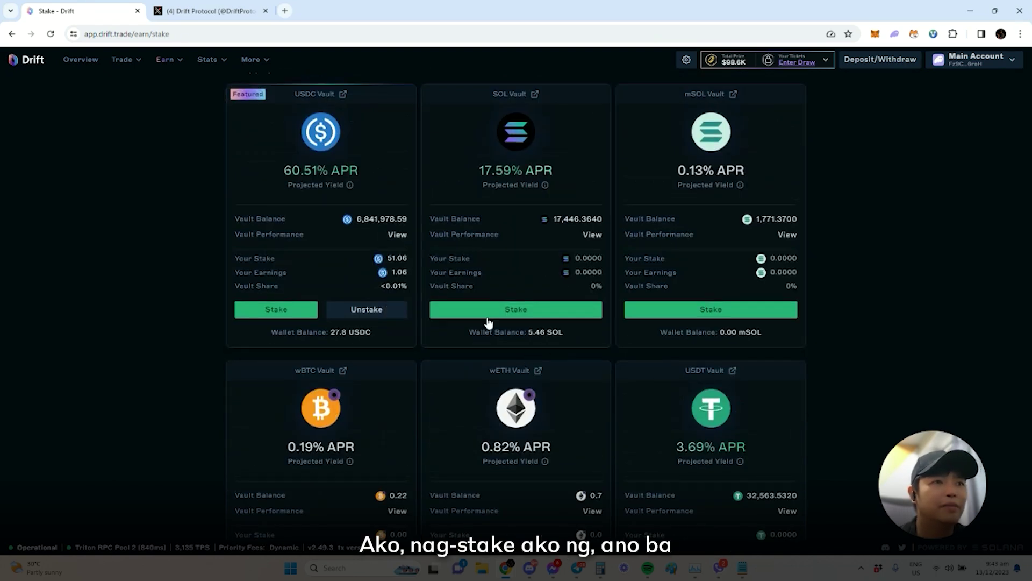
scroll(719, 302, down, 10)
scroll(618, 373, down, 2)
scroll(618, 373, up, 13)
scroll(513, 279, up, 2)
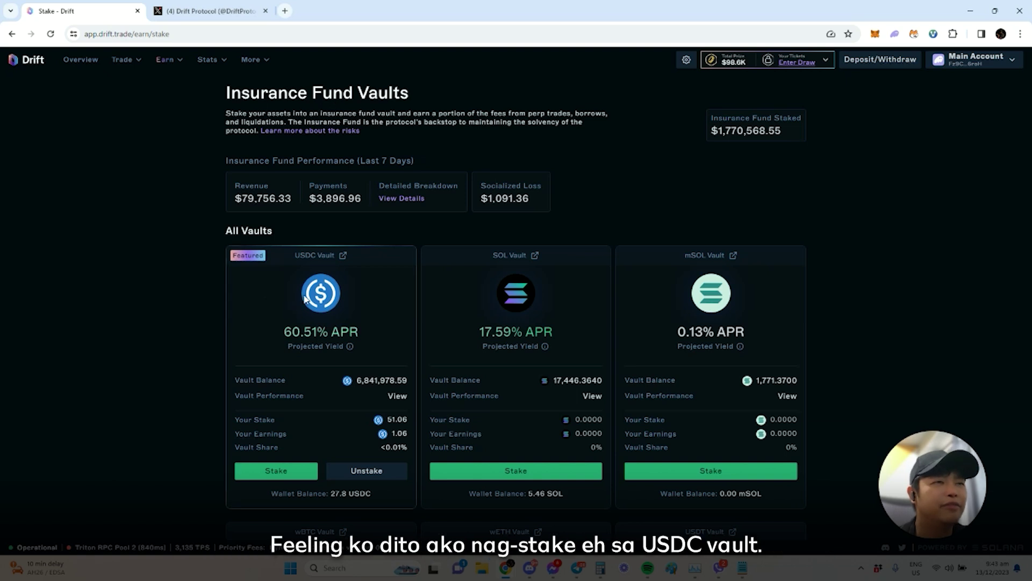
drag(284, 332, 340, 332)
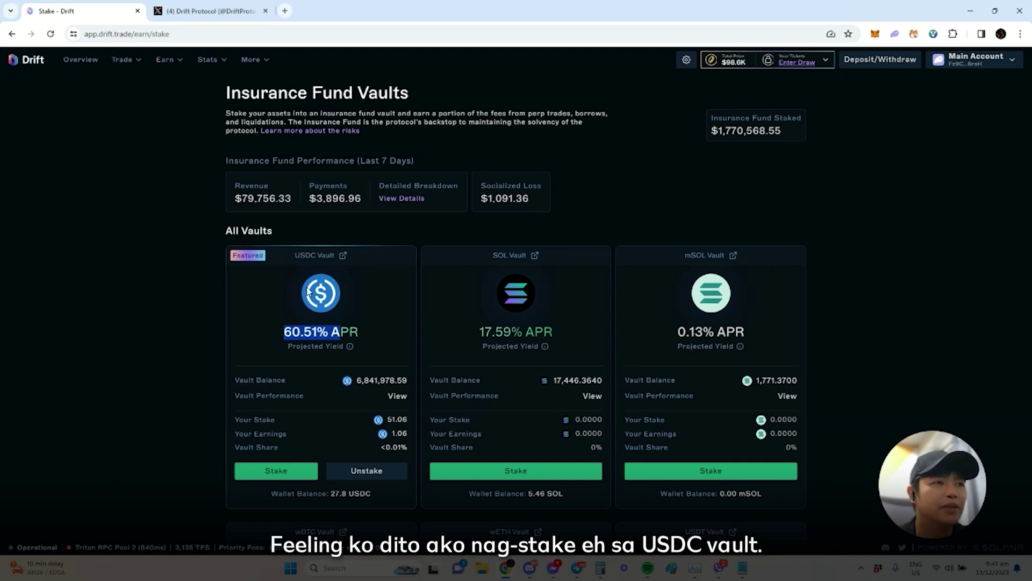
Step: Preview unstaking the maximum 51.057816 USDC and staking the maximum 27.821663 USDC in the USDC vault, without submitting either request
click(352, 473)
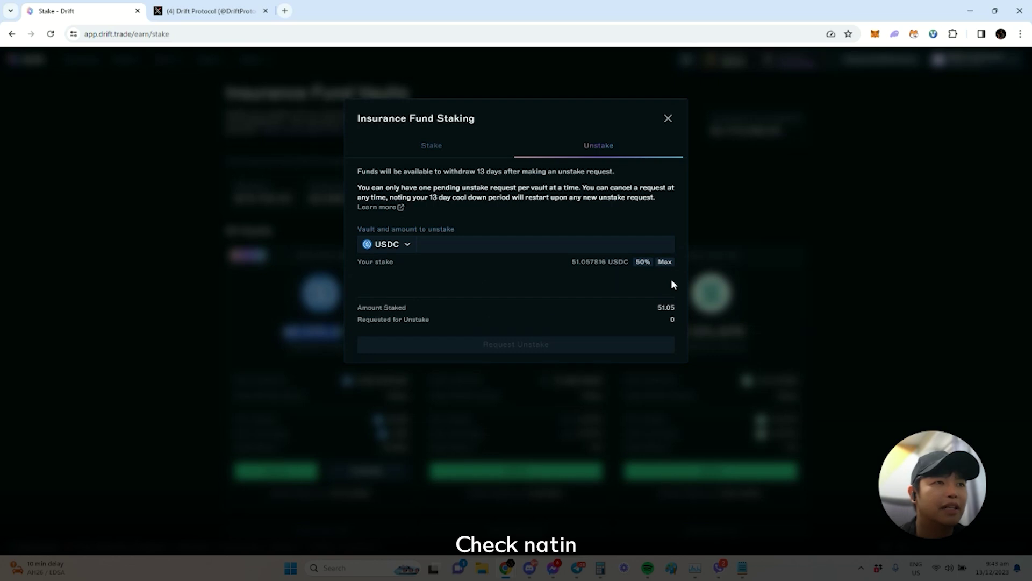
click(665, 262)
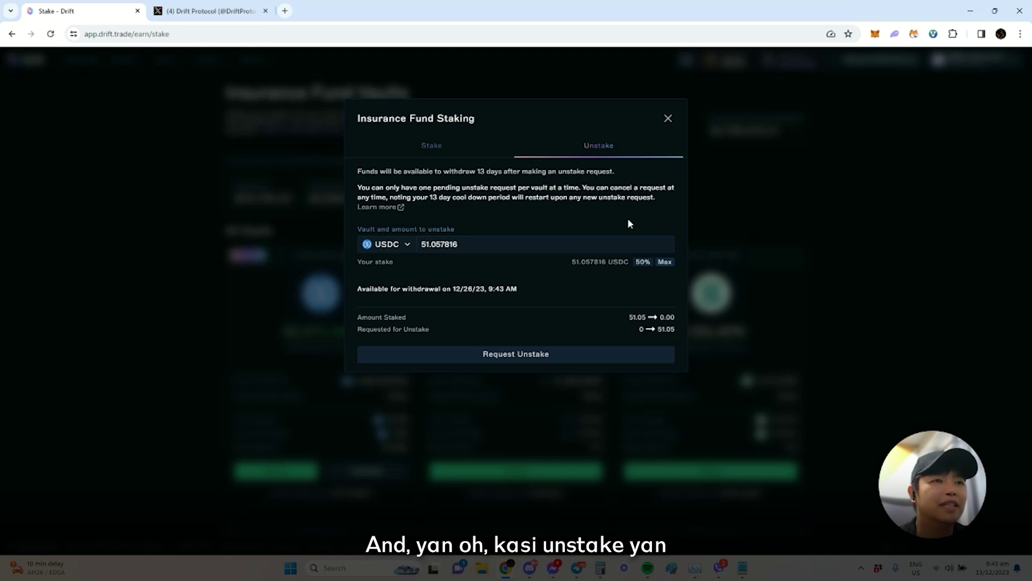
click(421, 156)
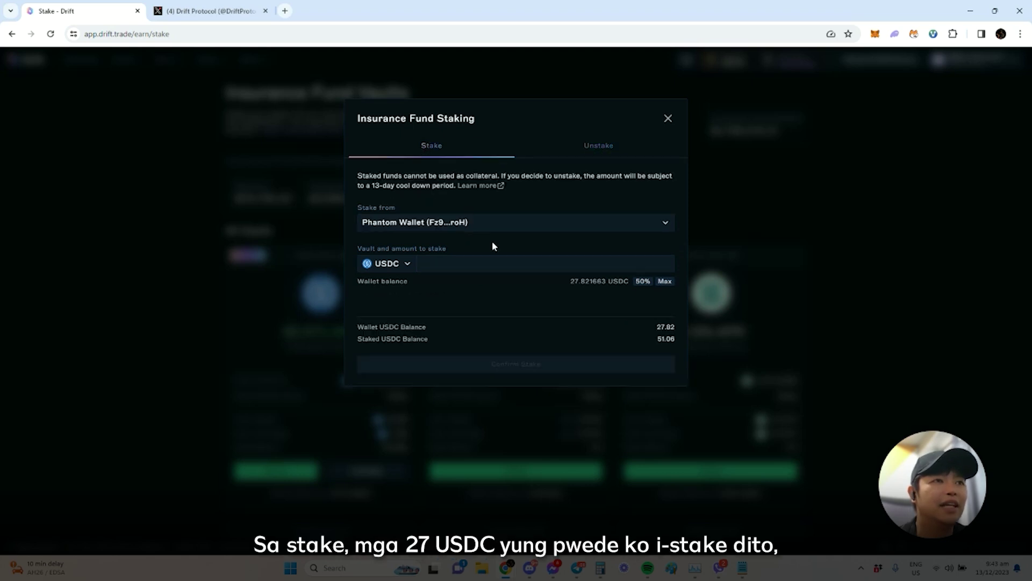
click(664, 282)
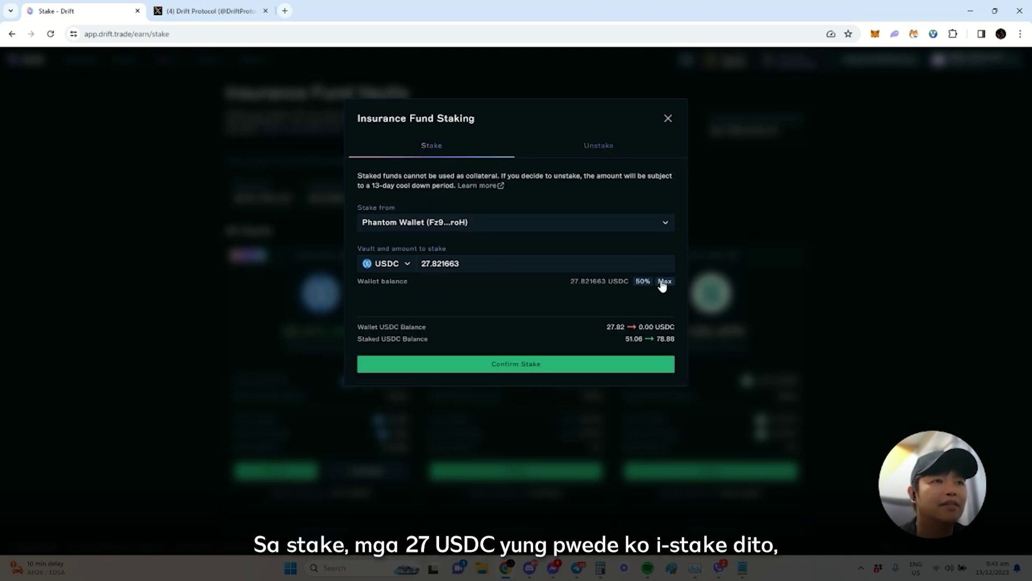
click(667, 119)
scroll(308, 379, down, 1)
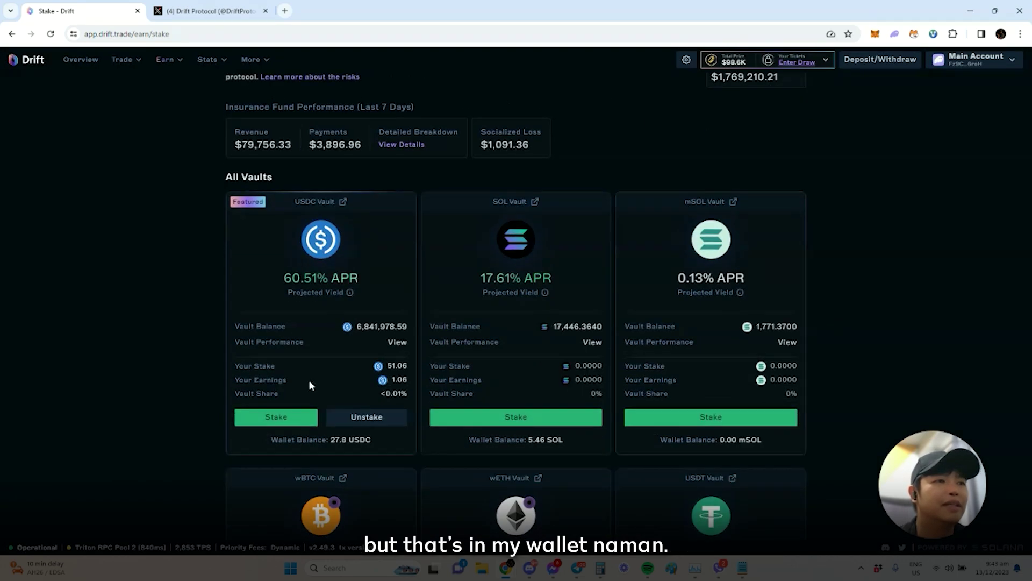
scroll(331, 381, up, 1)
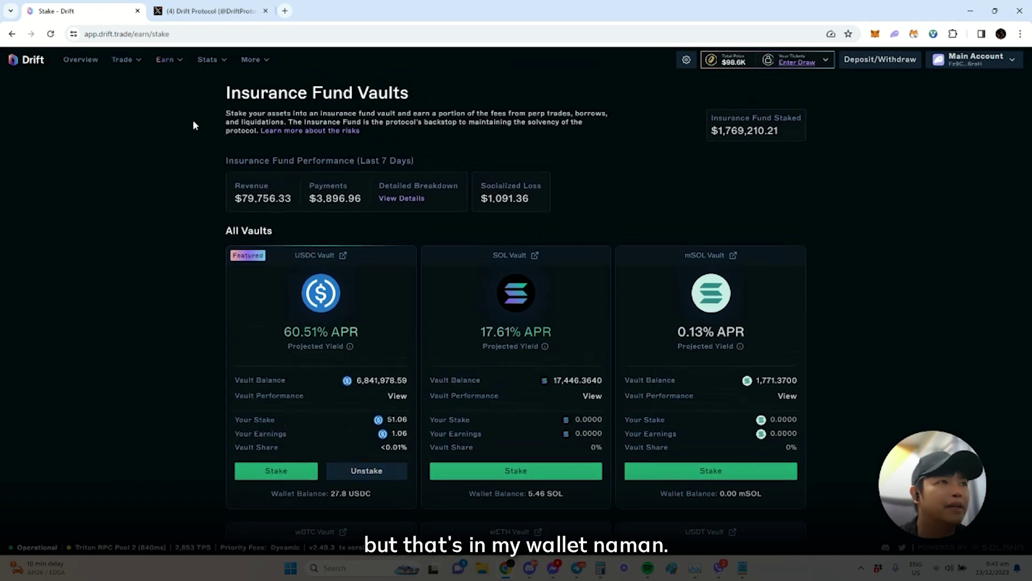
Step: Open the SOL-PERP perpetuals market and set the limit price of the long order to 64 USD
mouse_move(123, 62)
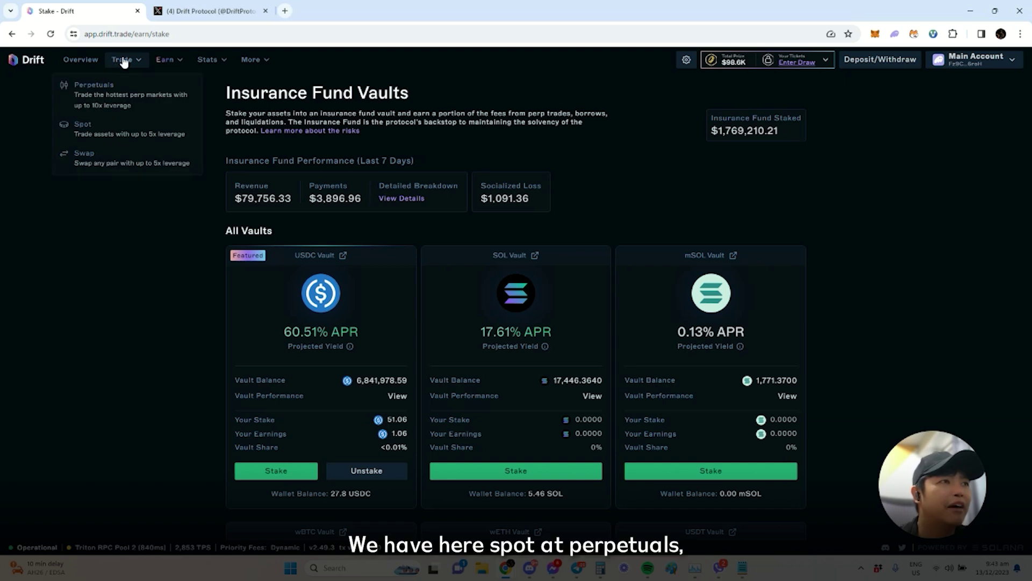
click(89, 102)
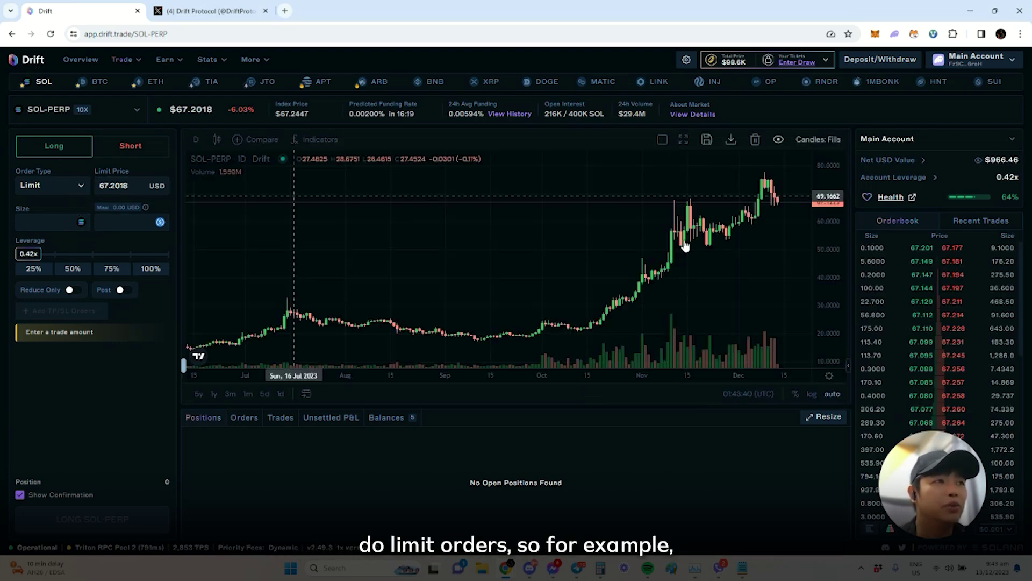
click(155, 192)
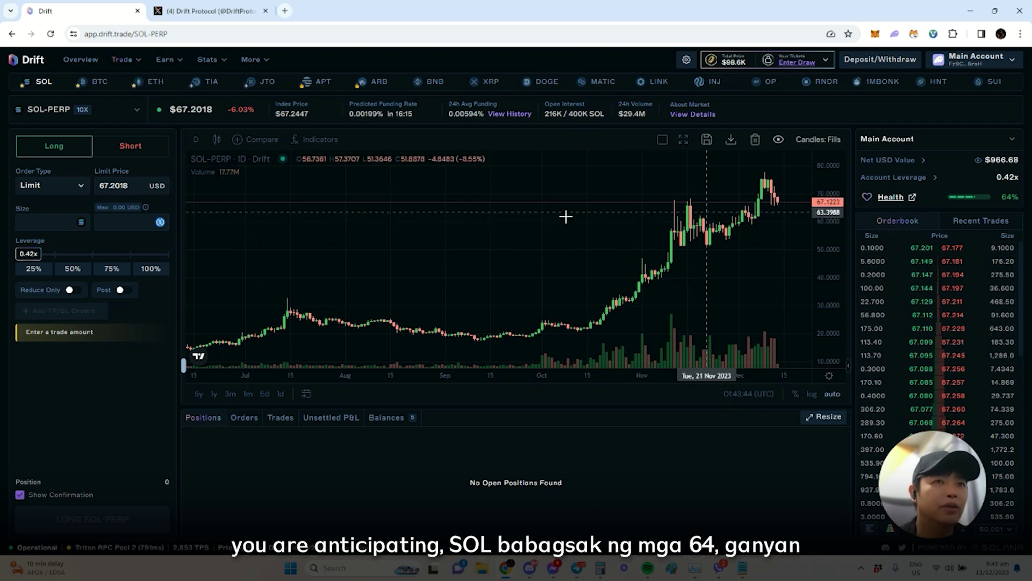
drag(132, 185, 2, 190)
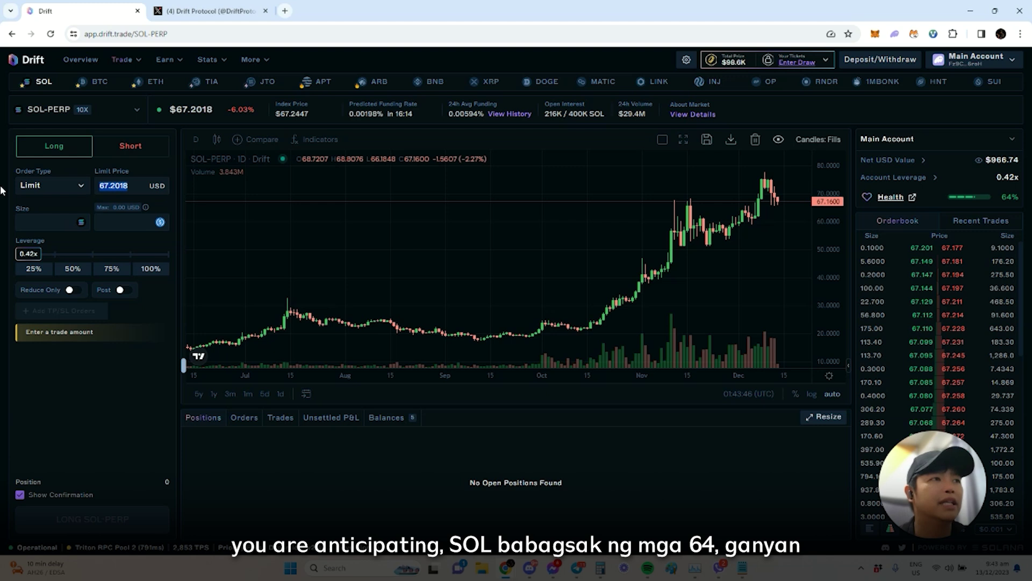
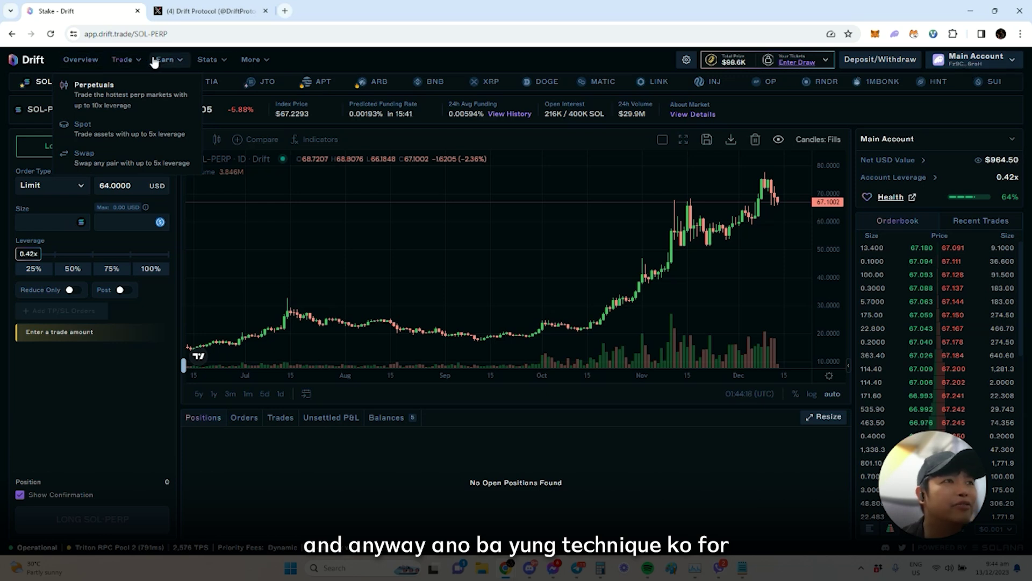
Step: Open the Drift Liquidity Provider (DLP) page and review the 7-day and 30-day returns of all its markets
mouse_move(160, 62)
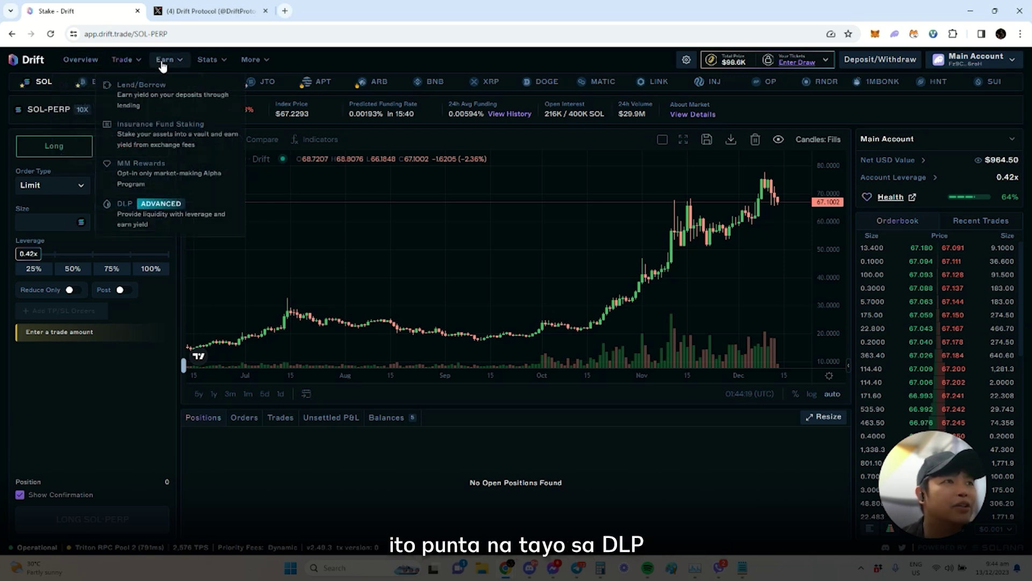
click(142, 223)
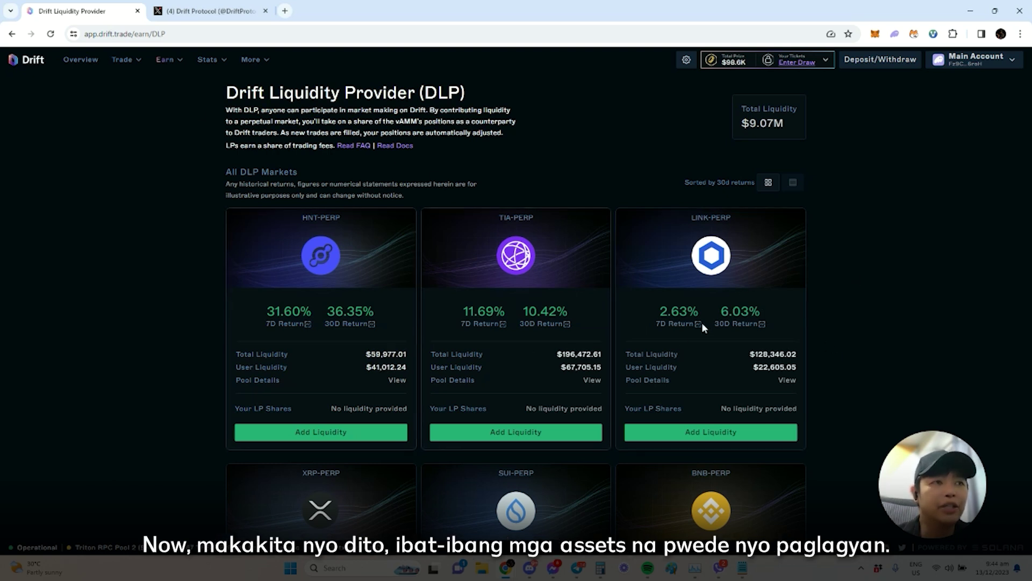
scroll(483, 376, down, 10)
scroll(766, 363, down, 4)
scroll(810, 346, up, 14)
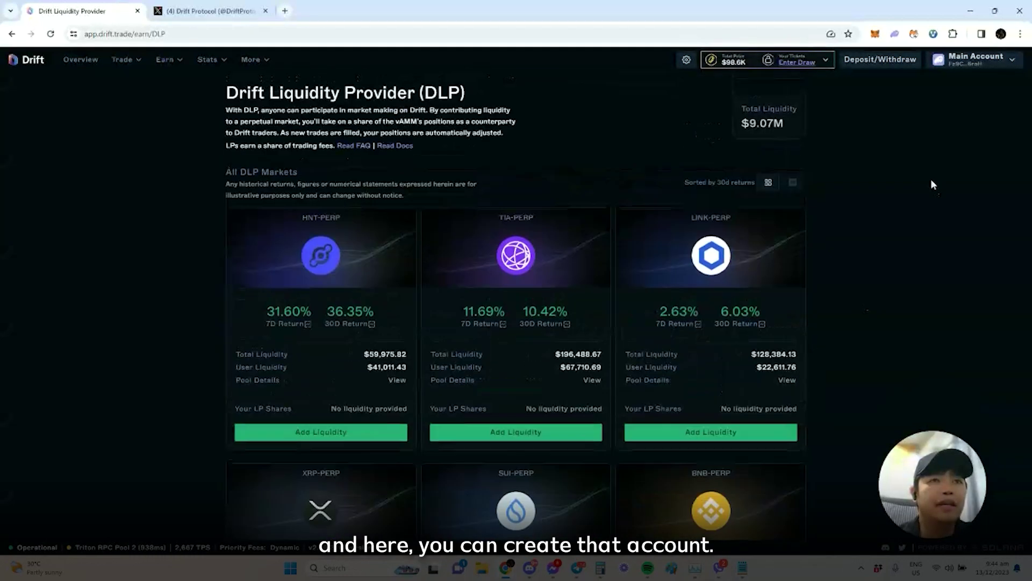
Step: Open the form for adding a new subaccount, review its collateral options and creation cost, and close it without creating one
click(988, 57)
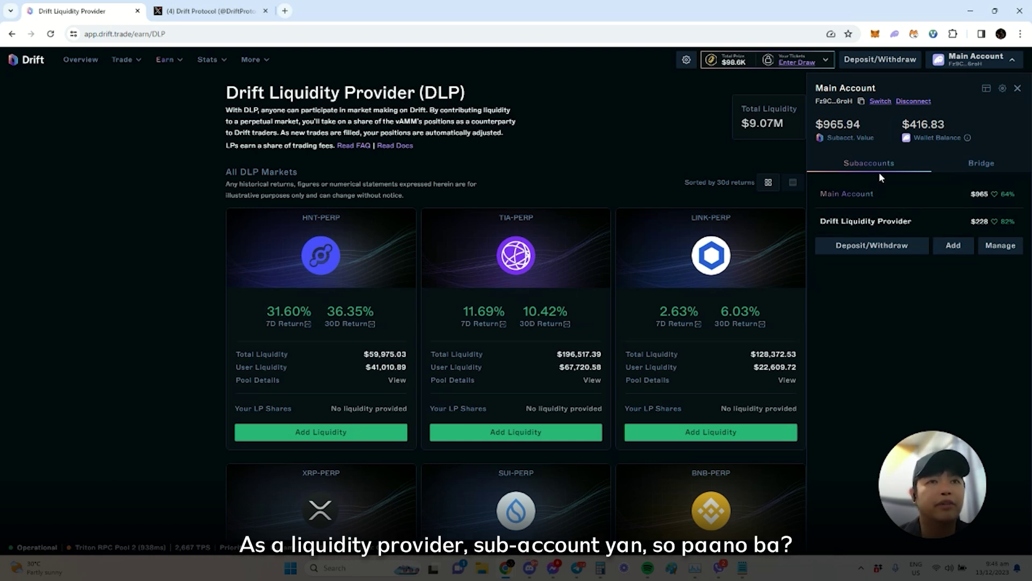
click(953, 245)
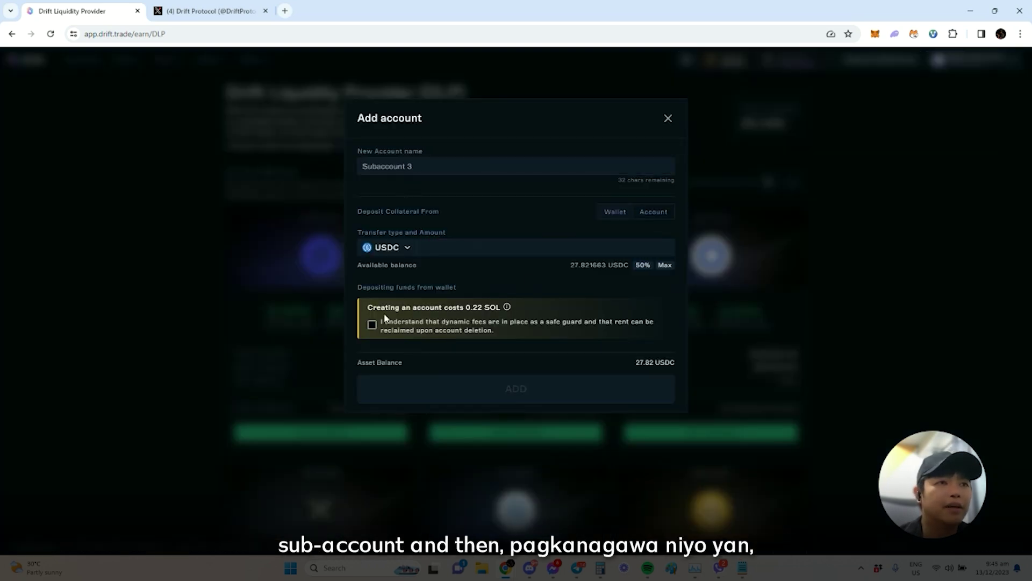
click(668, 118)
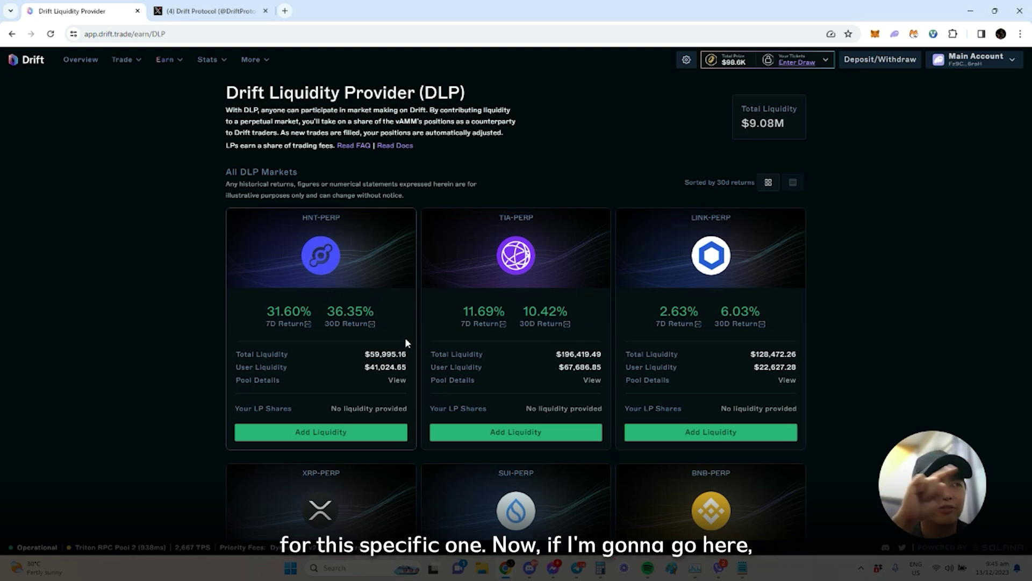
Step: Switch the active account to the Drift Liquidity Provider subaccount
click(975, 59)
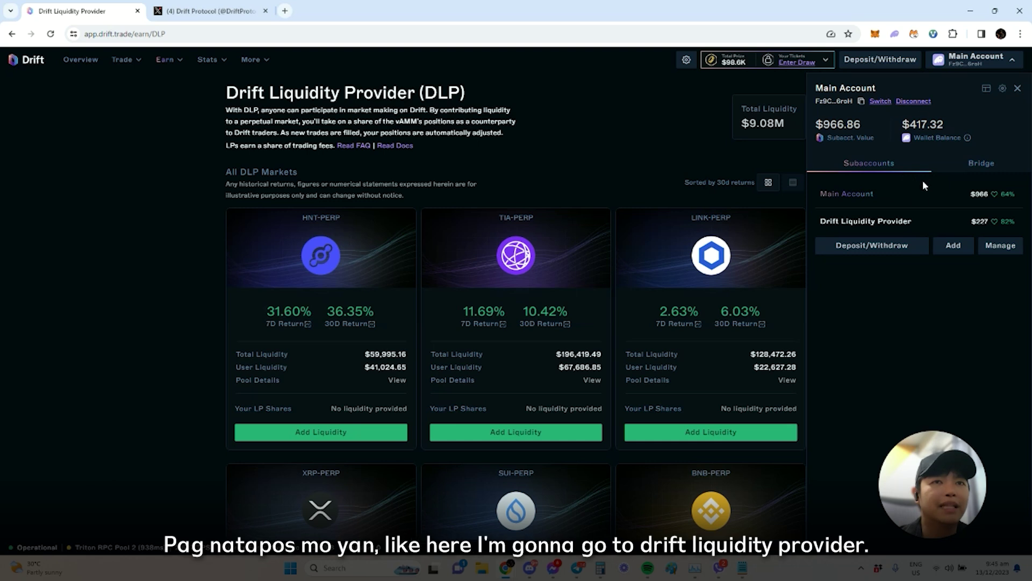
click(875, 223)
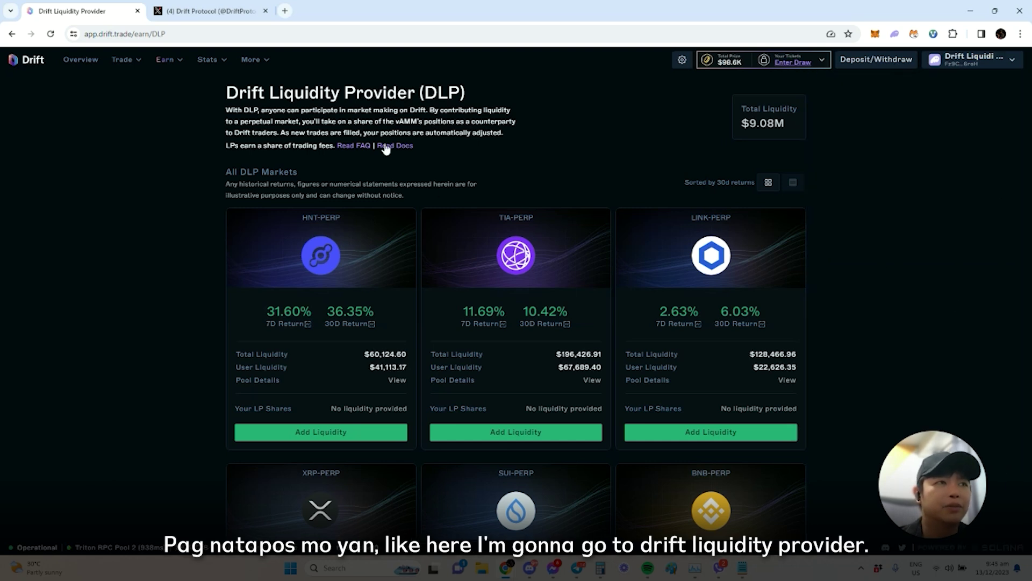
Step: Review the returns, liquidity and own LP shares across all DLP markets to compare pools for adding liquidity
scroll(832, 318, down, 9)
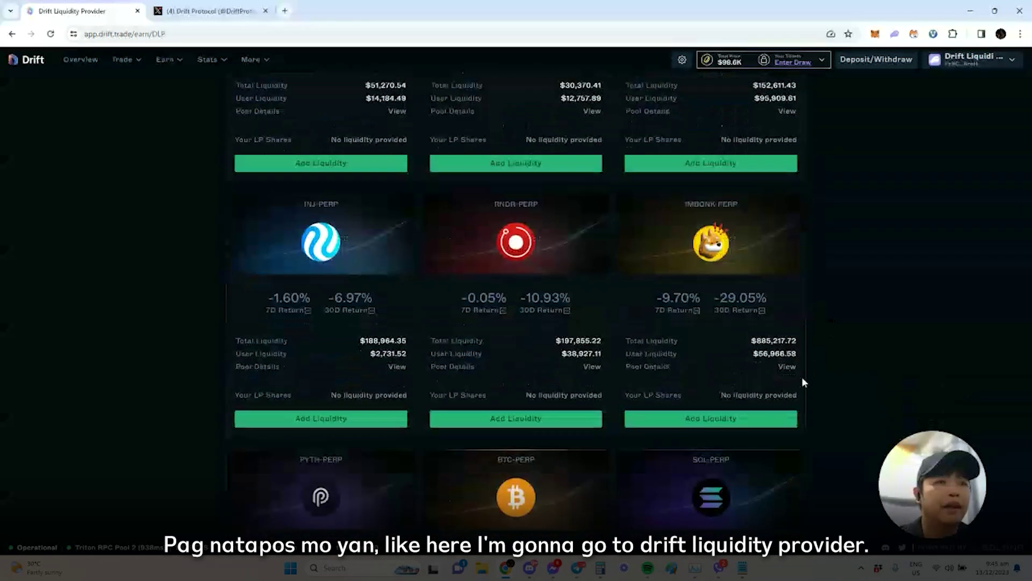
scroll(516, 403, down, 8)
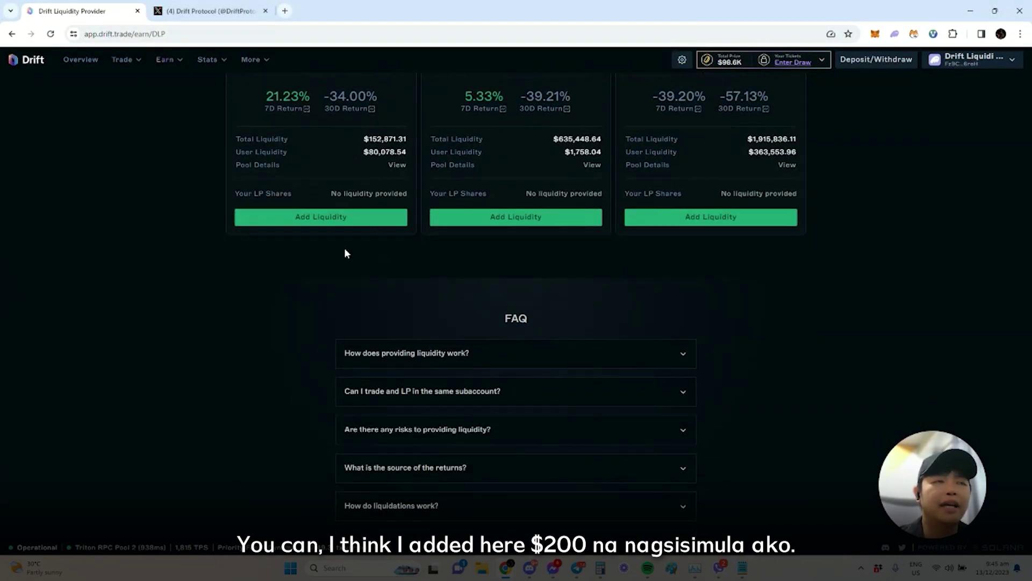
scroll(791, 376, up, 1)
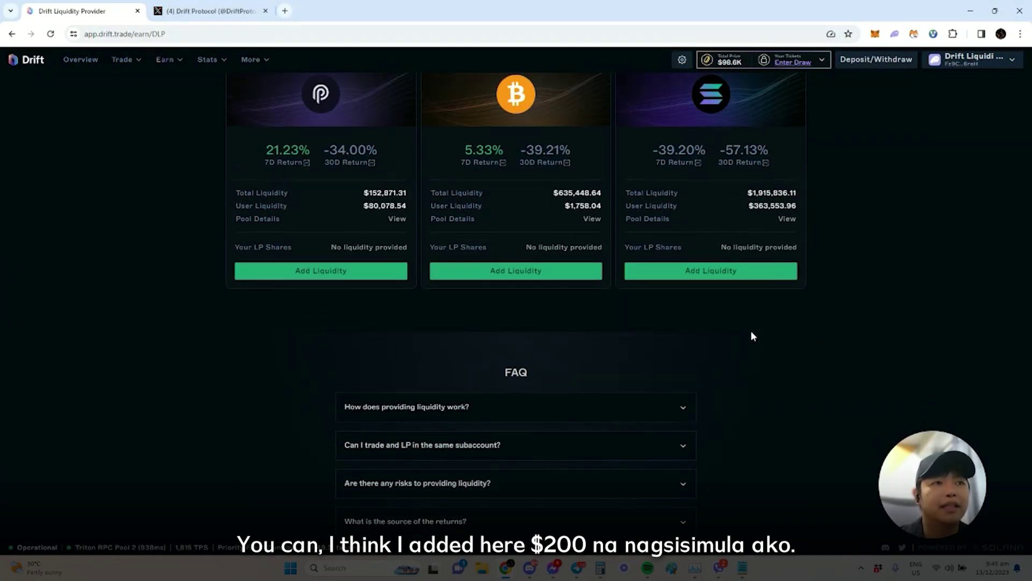
scroll(769, 347, up, 4)
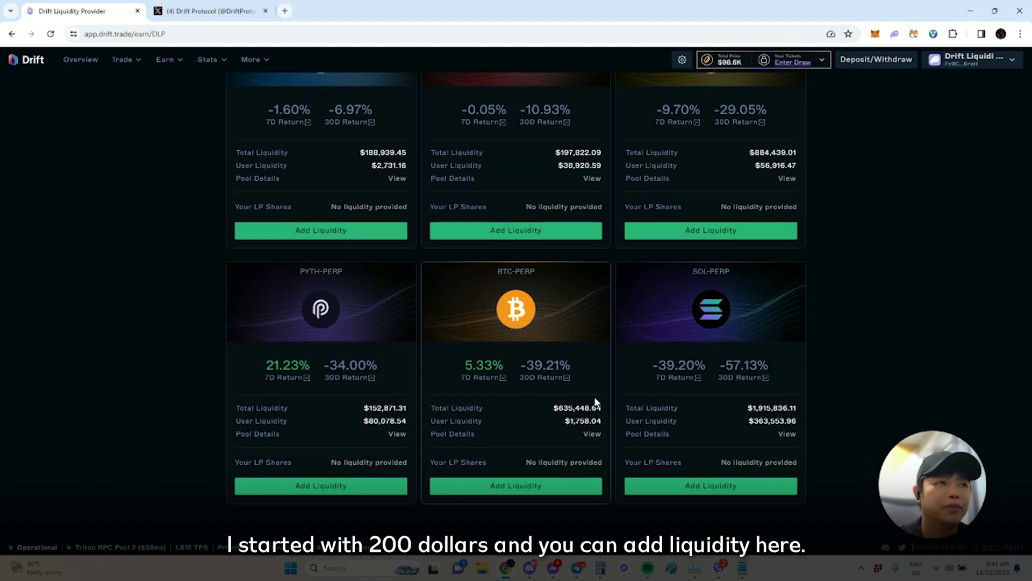
scroll(613, 398, up, 3)
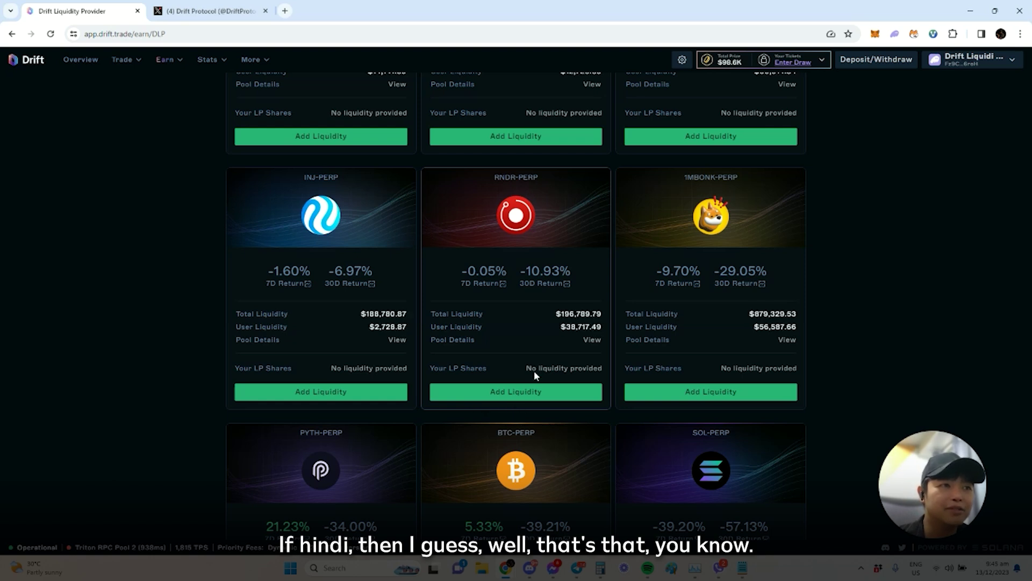
scroll(675, 411, up, 4)
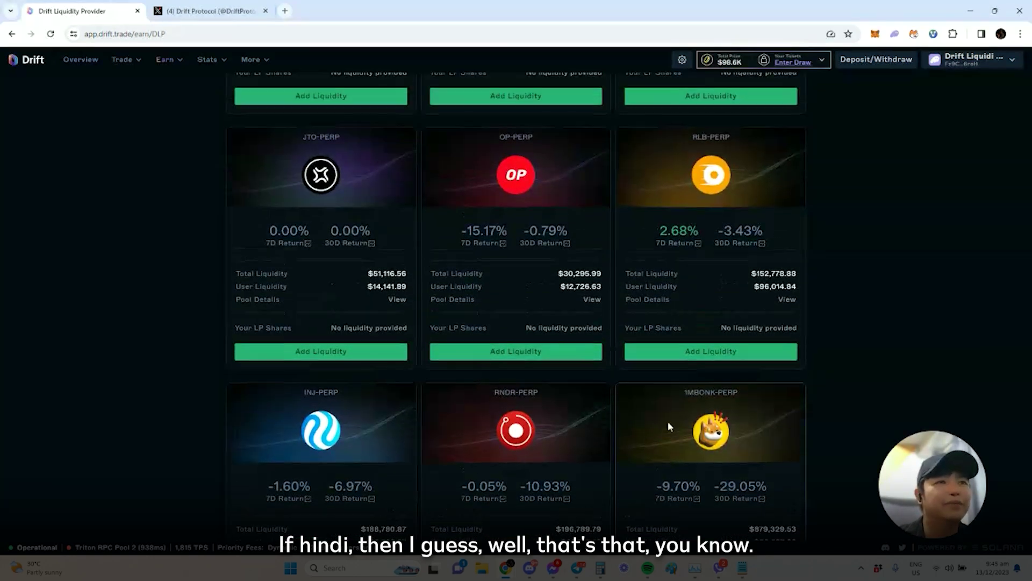
scroll(642, 363, up, 1)
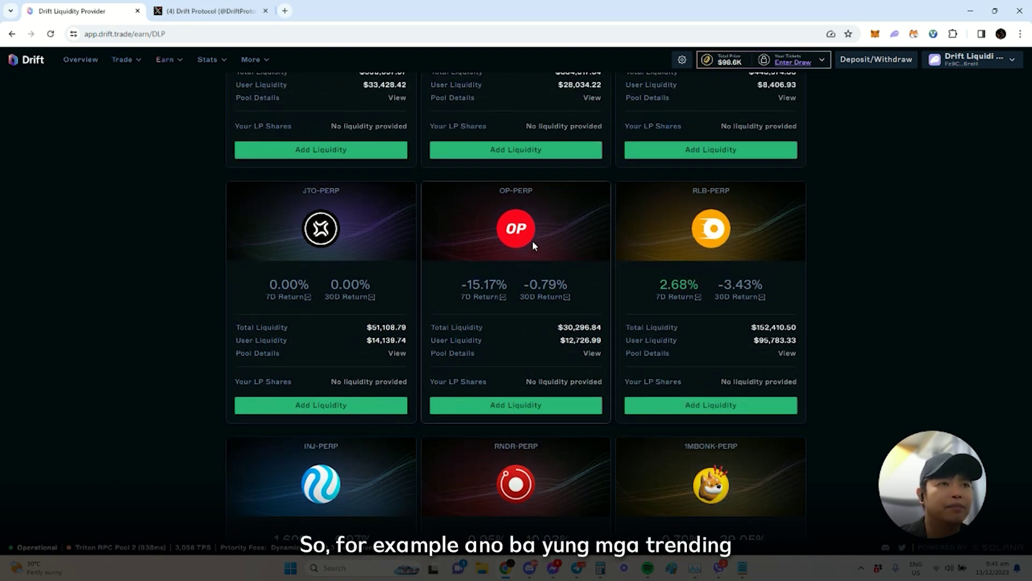
scroll(532, 355, up, 2)
scroll(535, 361, up, 4)
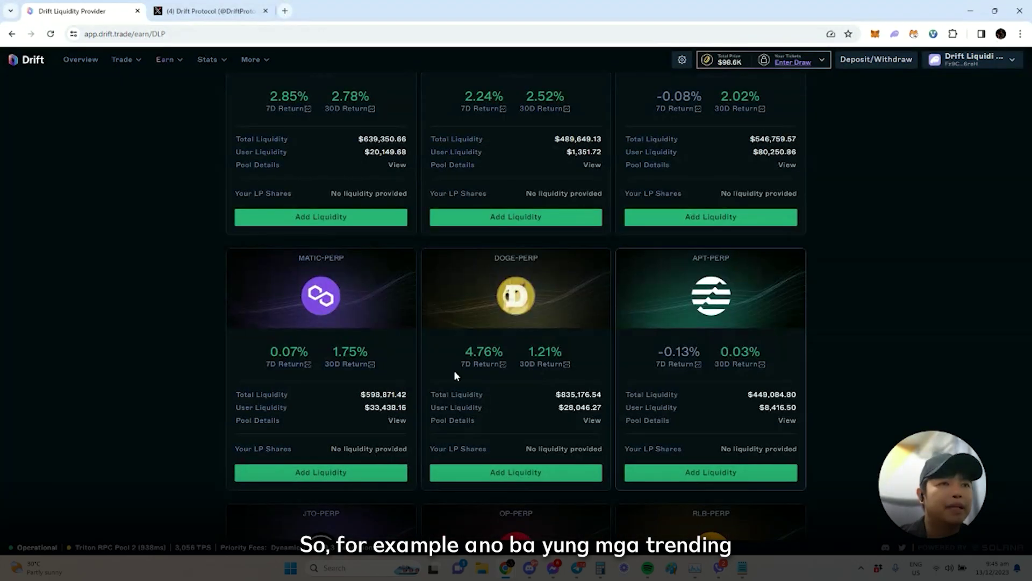
scroll(398, 322, up, 4)
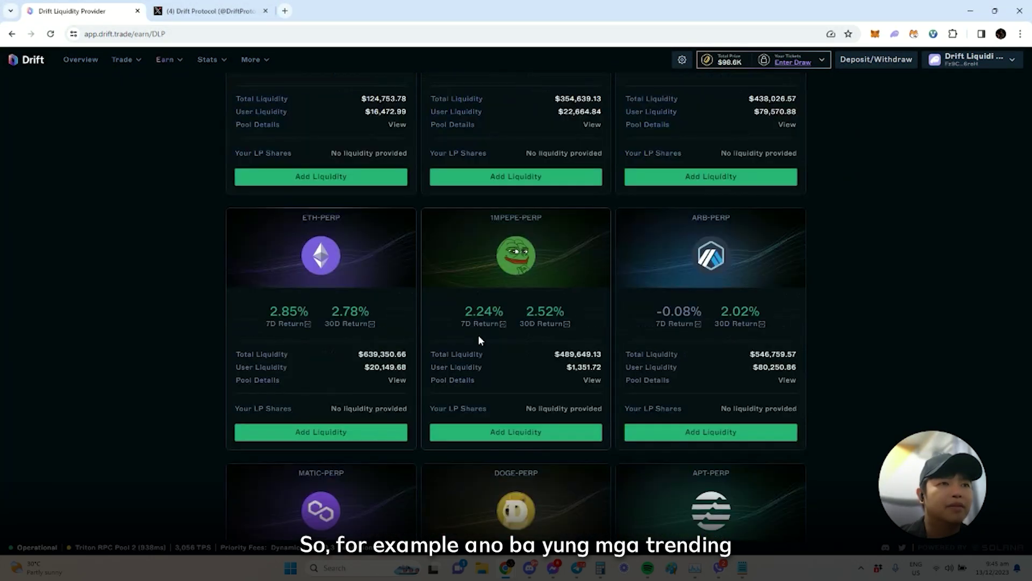
scroll(641, 392, up, 1)
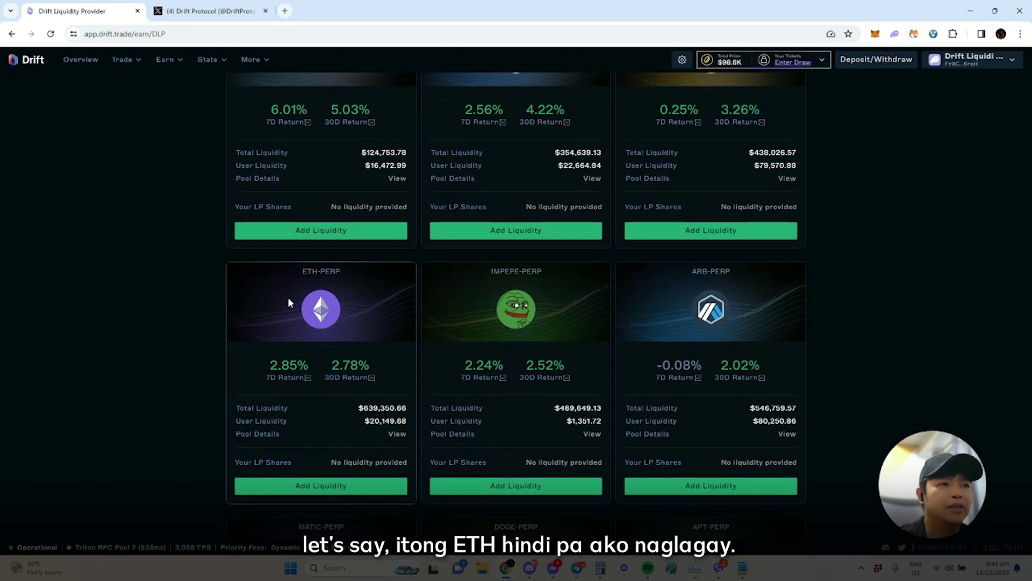
scroll(362, 323, up, 7)
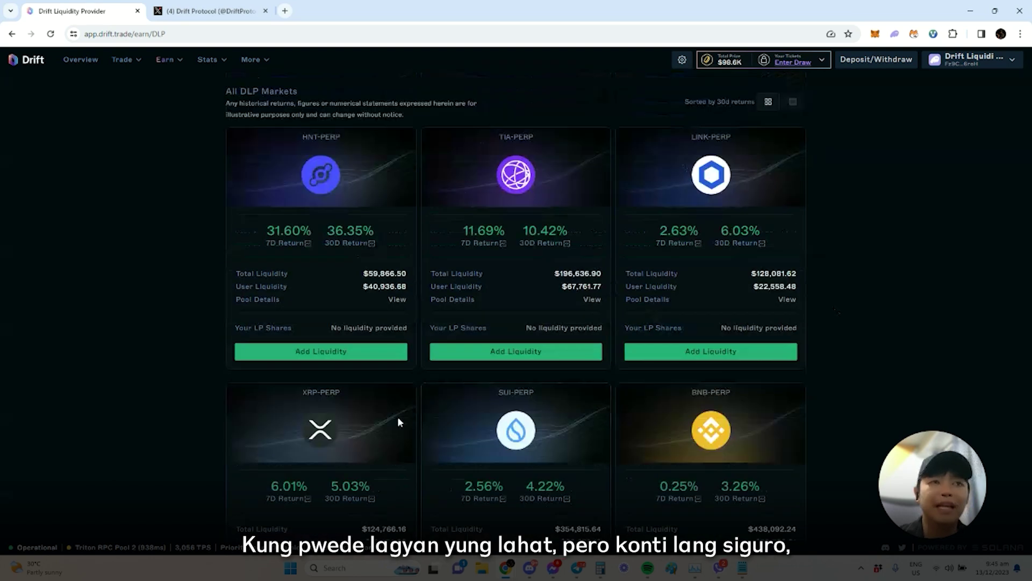
Step: Add about 78 USD of leveraged liquidity to the ETH-PERP pool from the Drift Liquidity Provider subaccount and approve the wallet transaction
scroll(408, 420, down, 10)
click(334, 333)
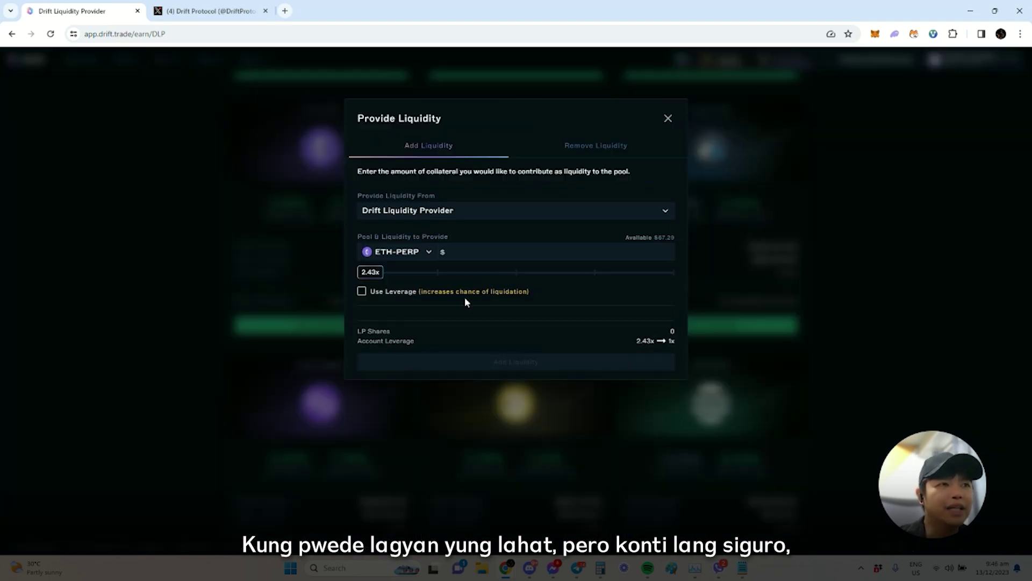
click(362, 291)
click(375, 273)
drag(375, 275, 380, 276)
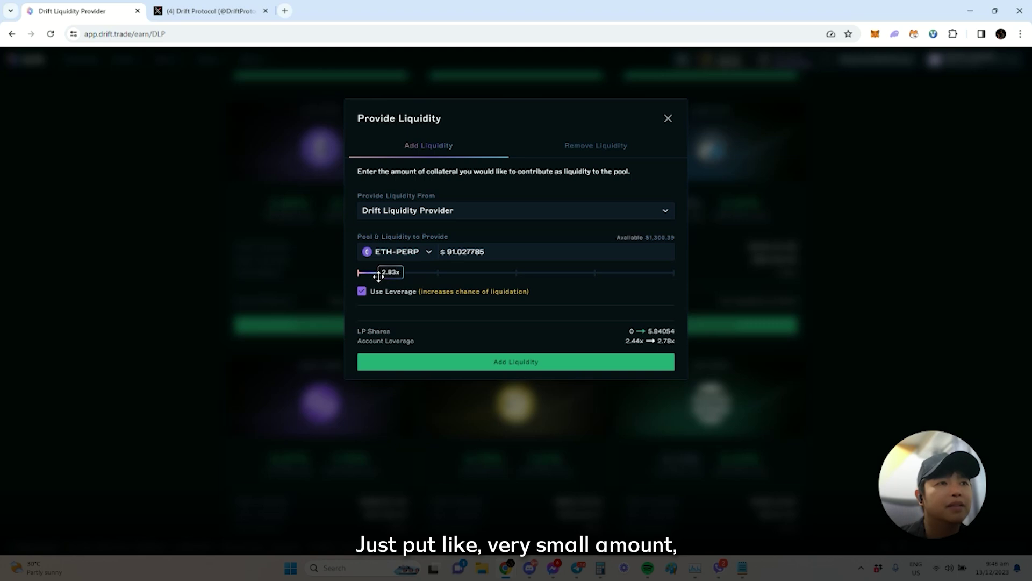
mouse_move(379, 273)
mouse_down()
mouse_move(404, 271)
mouse_move(376, 266)
mouse_up()
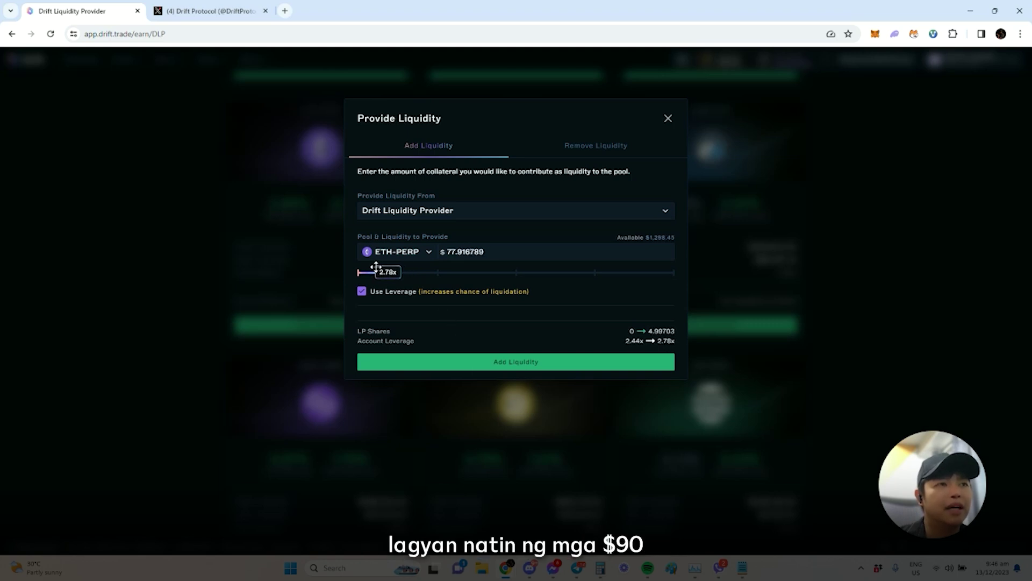
click(456, 367)
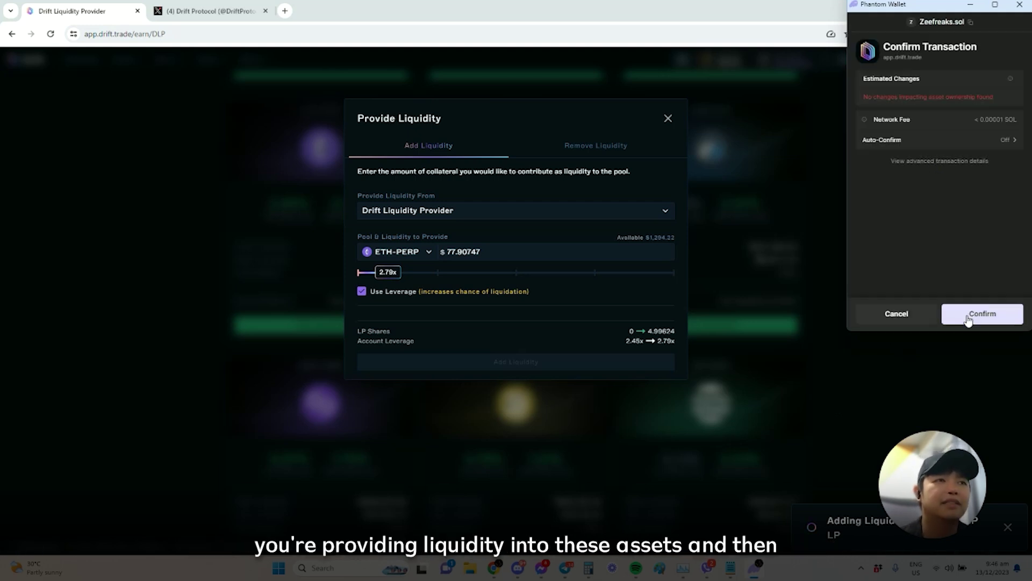
click(965, 317)
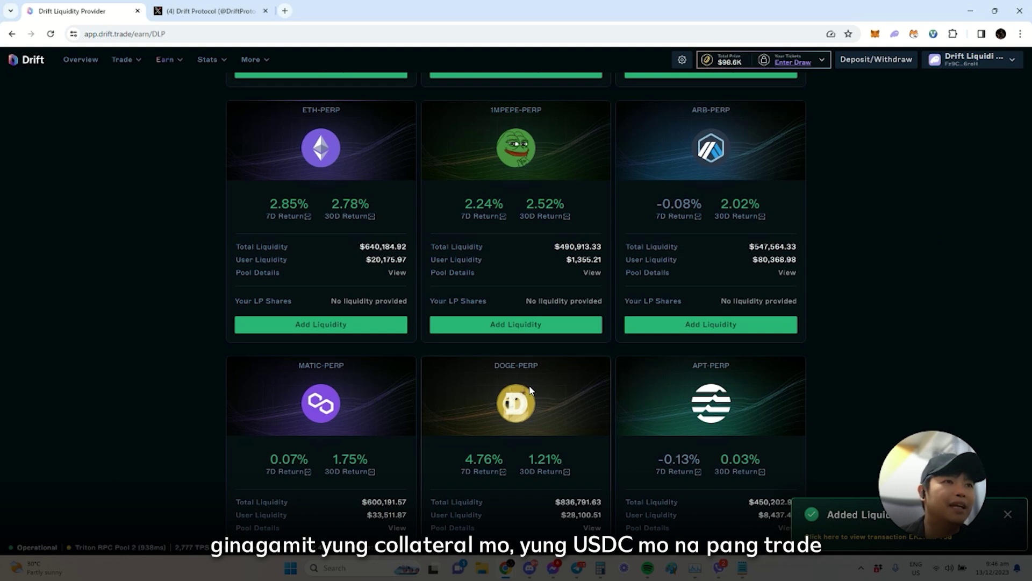
Step: Add about 25.37 USD of leveraged liquidity to the HNT-PERP pool from the Drift Liquidity Provider subaccount and approve the wallet transaction
scroll(530, 389, up, 5)
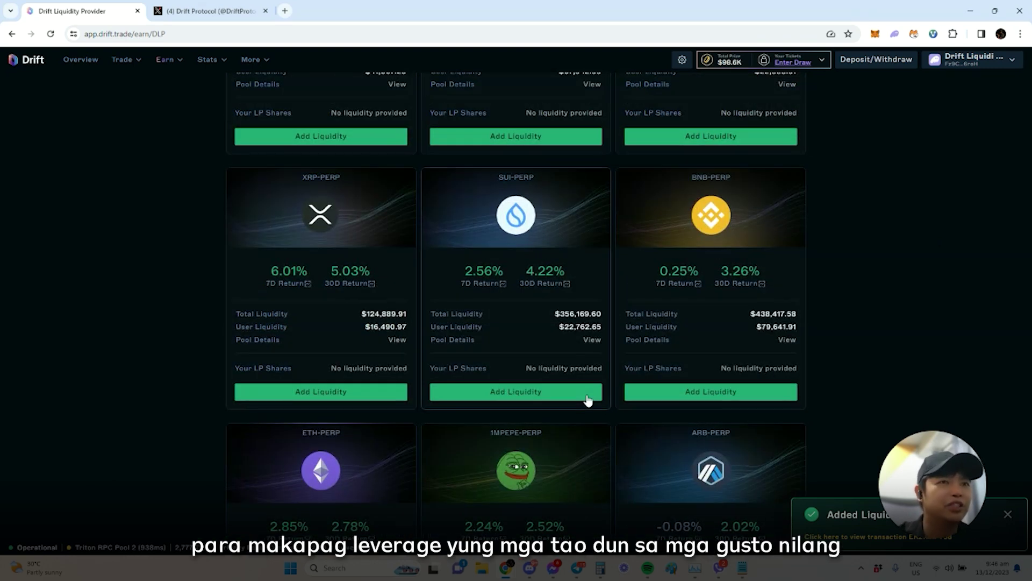
scroll(672, 371, up, 3)
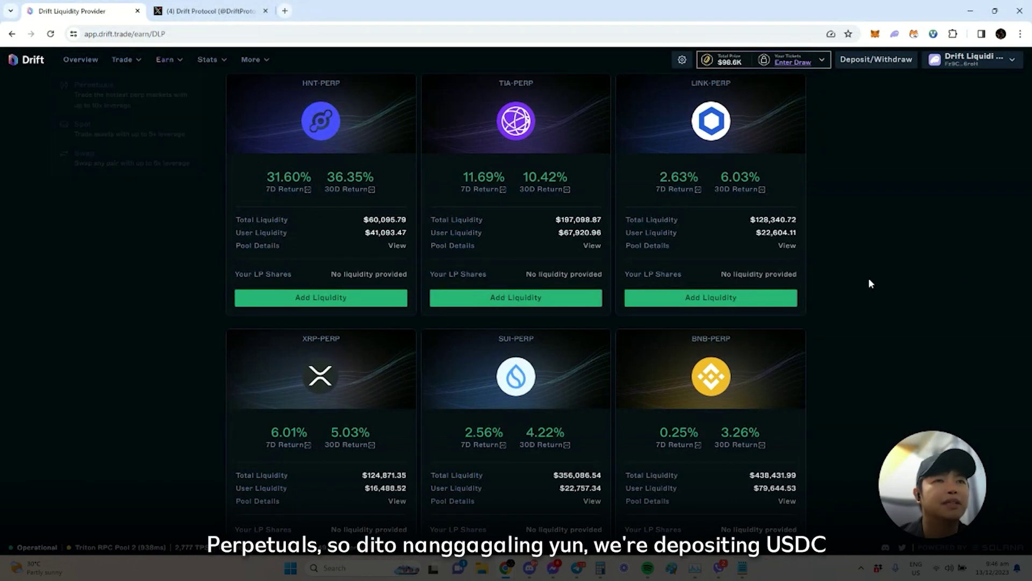
scroll(871, 284, up, 3)
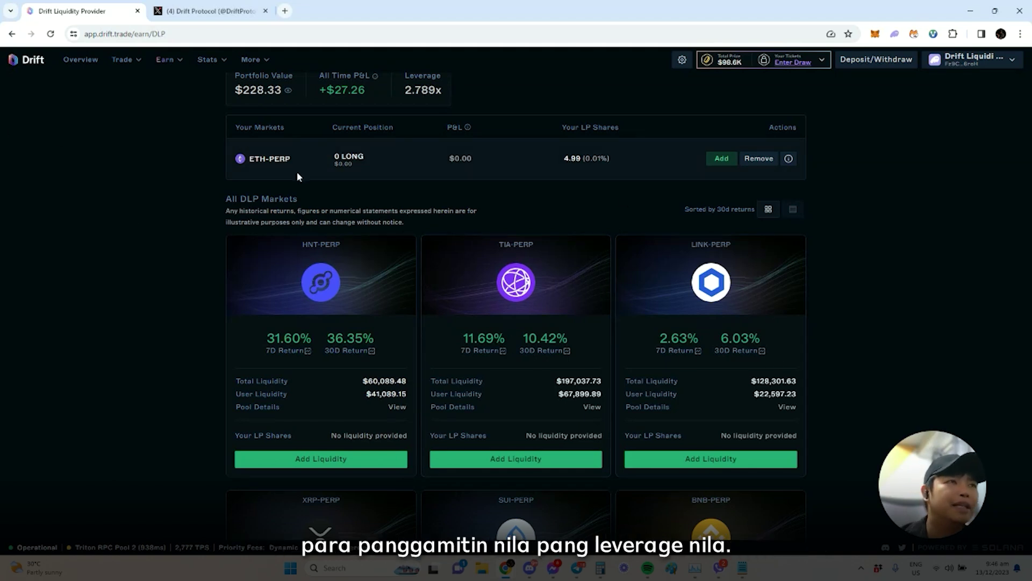
scroll(227, 183, up, 2)
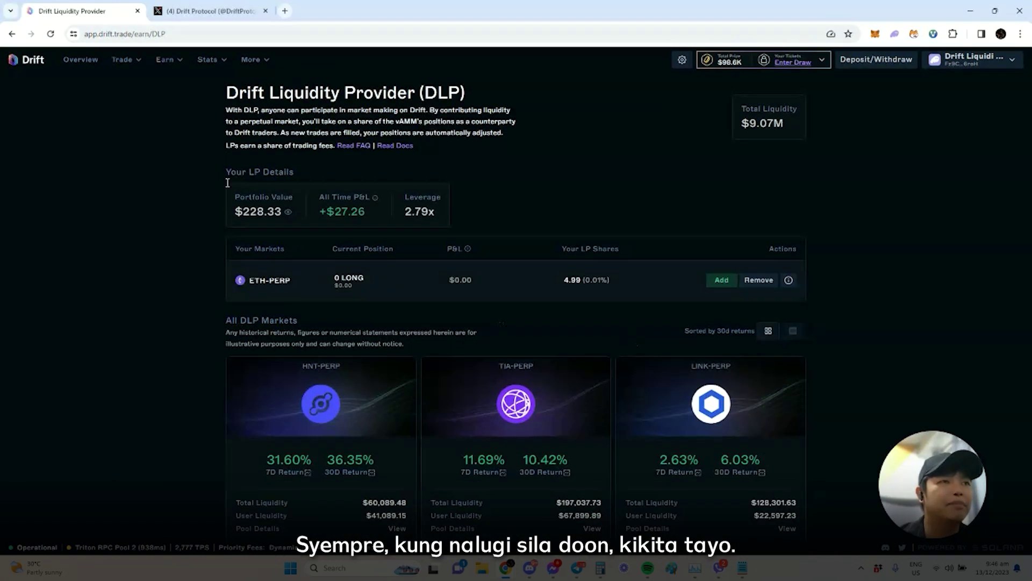
scroll(581, 340, down, 3)
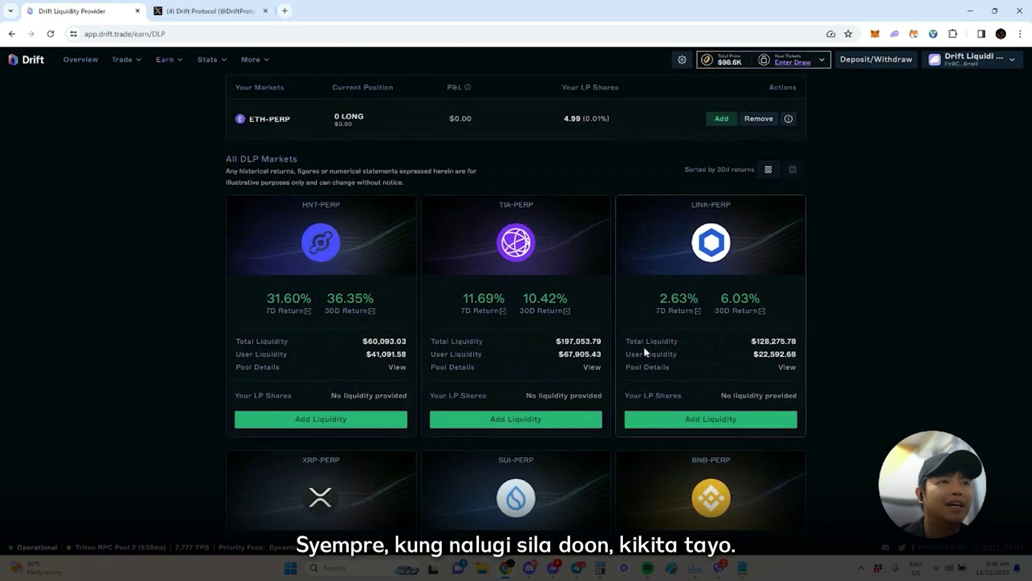
scroll(642, 348, down, 1)
click(329, 365)
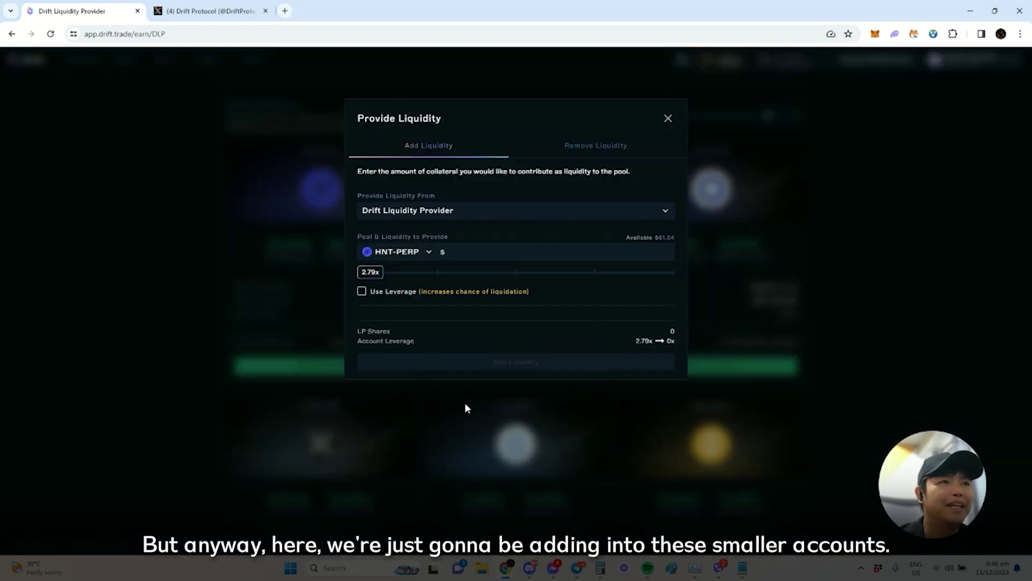
click(362, 292)
drag(359, 272, 375, 272)
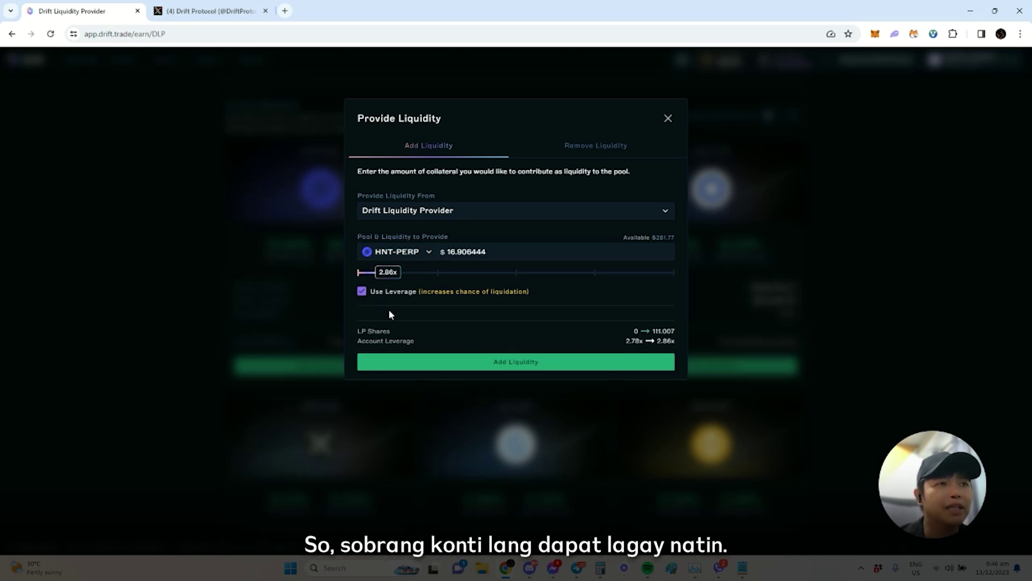
click(387, 272)
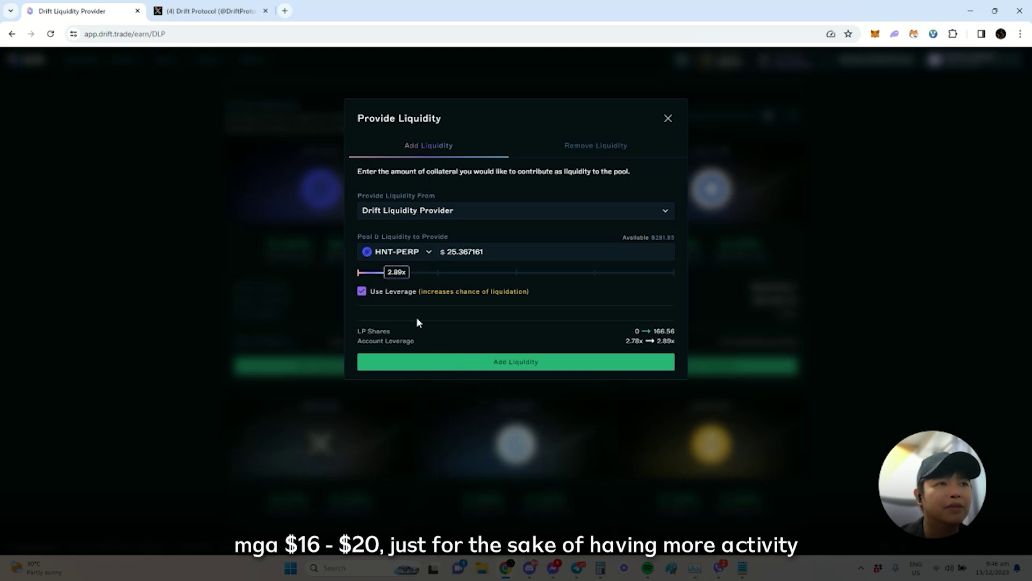
click(468, 361)
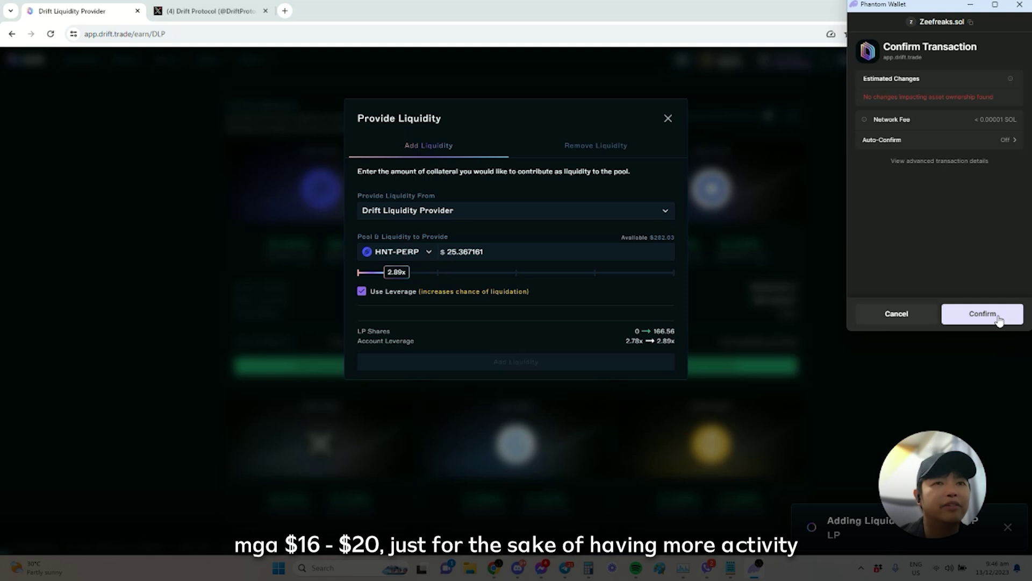
click(998, 317)
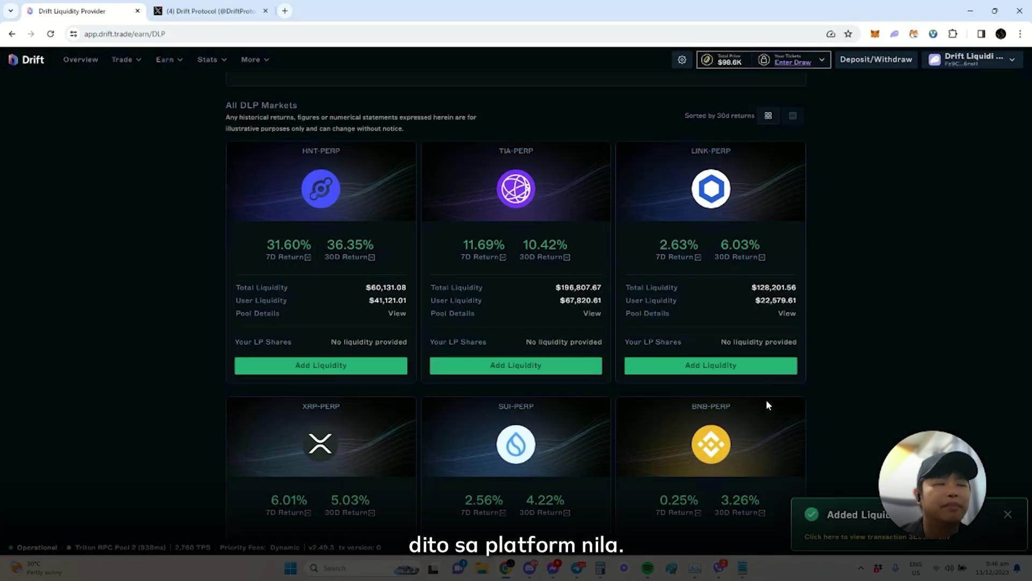
Step: Try to add liquidity with leverage to the TIA-PERP pool, then close the form
click(572, 368)
click(361, 331)
mouse_move(360, 312)
mouse_down()
mouse_move(728, 312)
mouse_move(359, 314)
mouse_up()
click(669, 118)
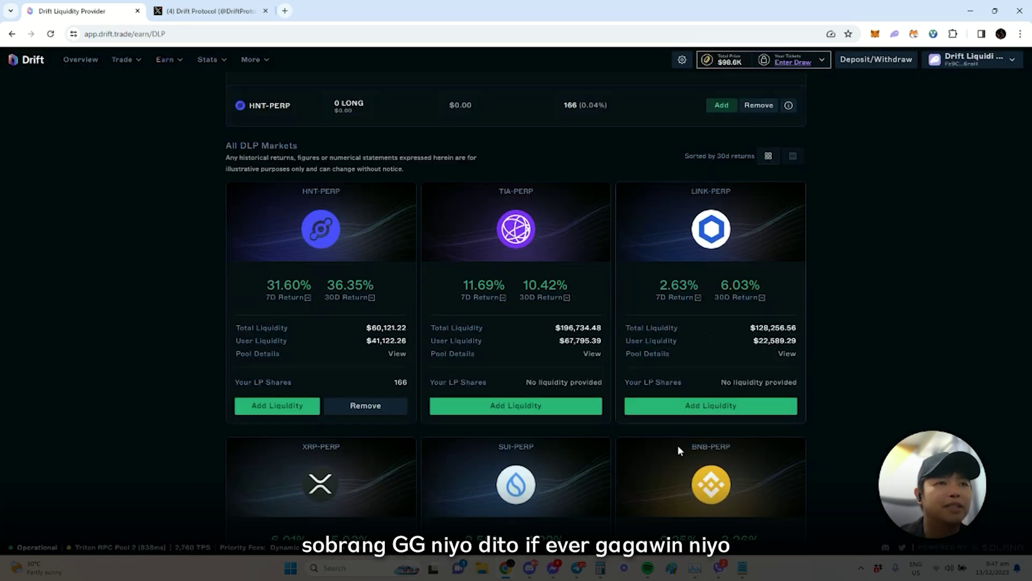
Step: Try to add about 22.17 USD of leveraged liquidity to the LINK-PERP pool, read the position limit notice and close the form
click(730, 414)
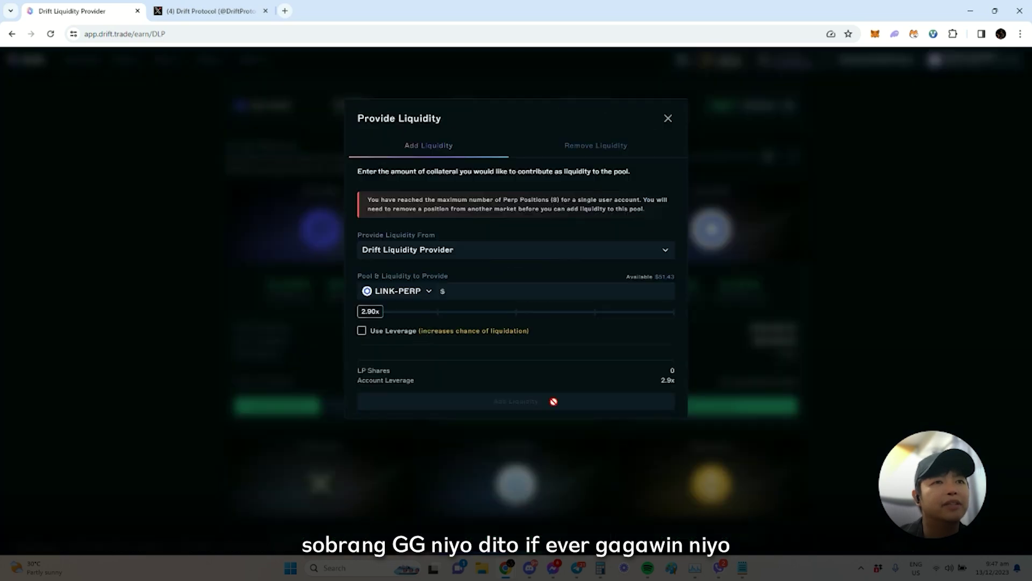
click(362, 330)
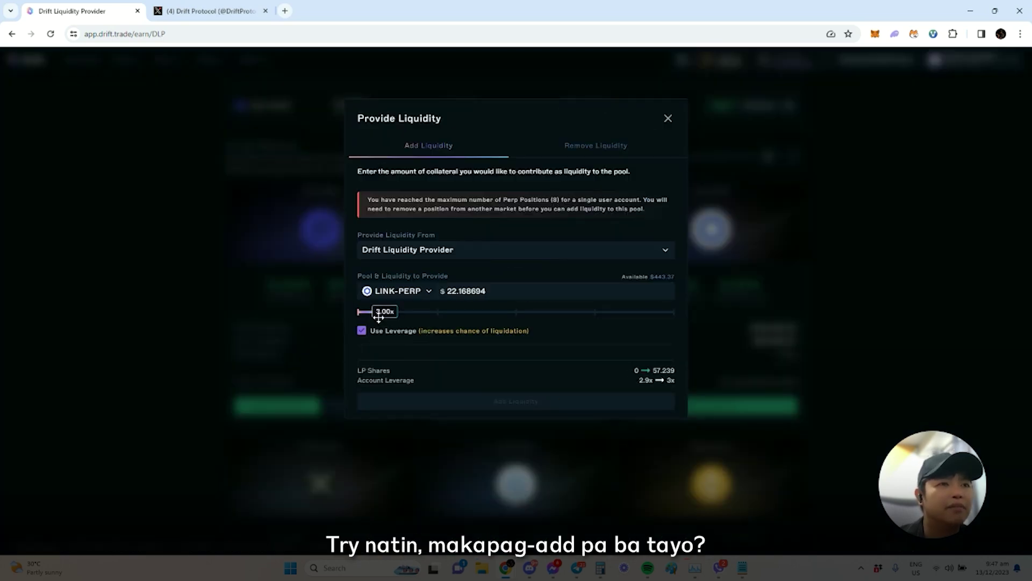
drag(375, 199, 646, 210)
drag(517, 200, 588, 211)
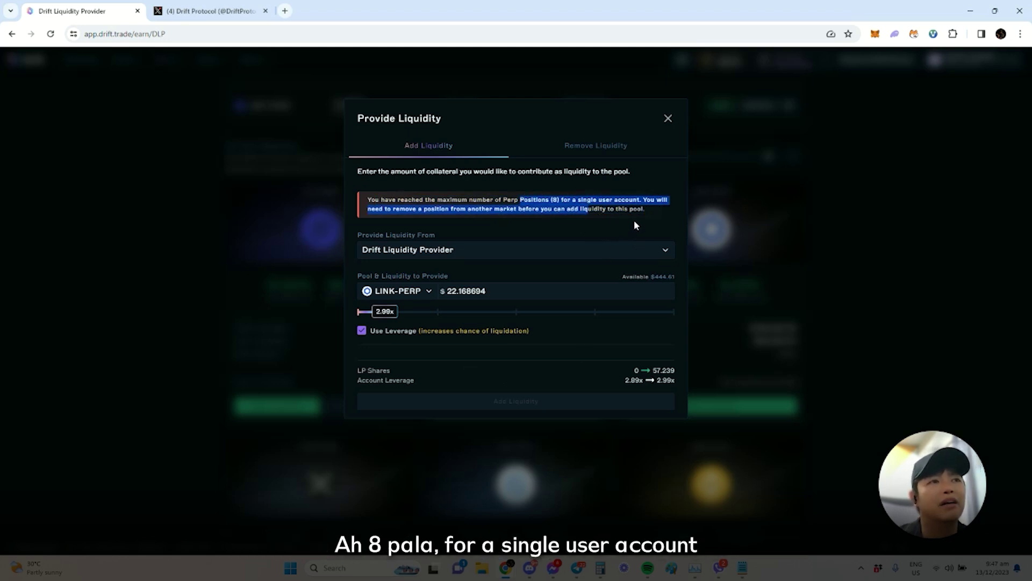
click(633, 212)
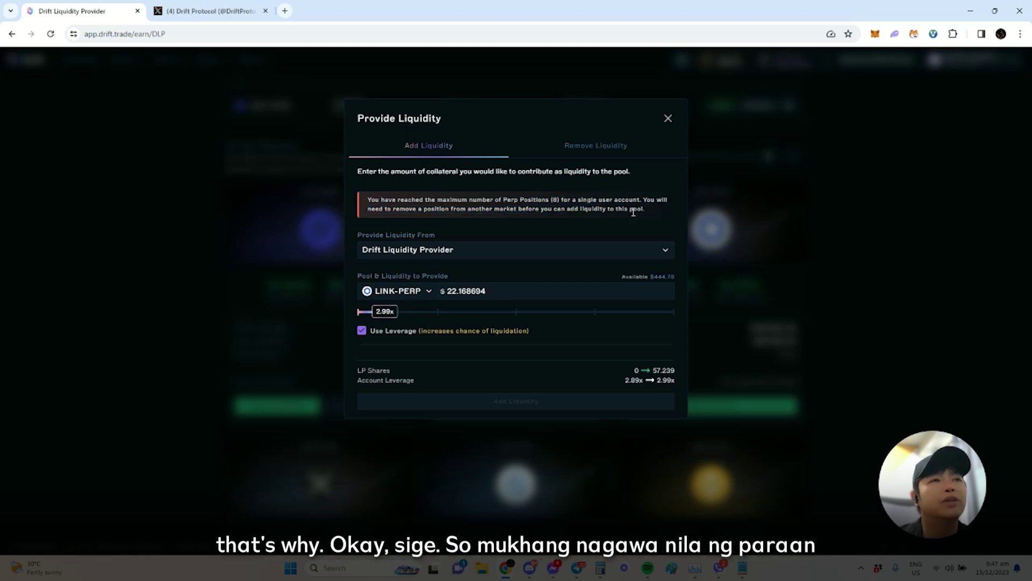
click(667, 119)
scroll(458, 382, down, 20)
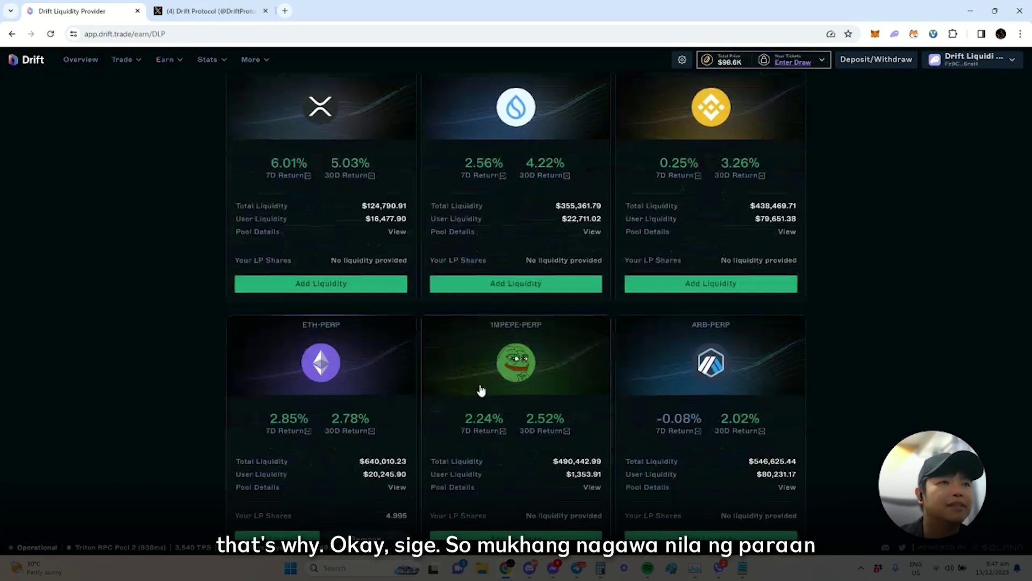
scroll(525, 392, up, 10)
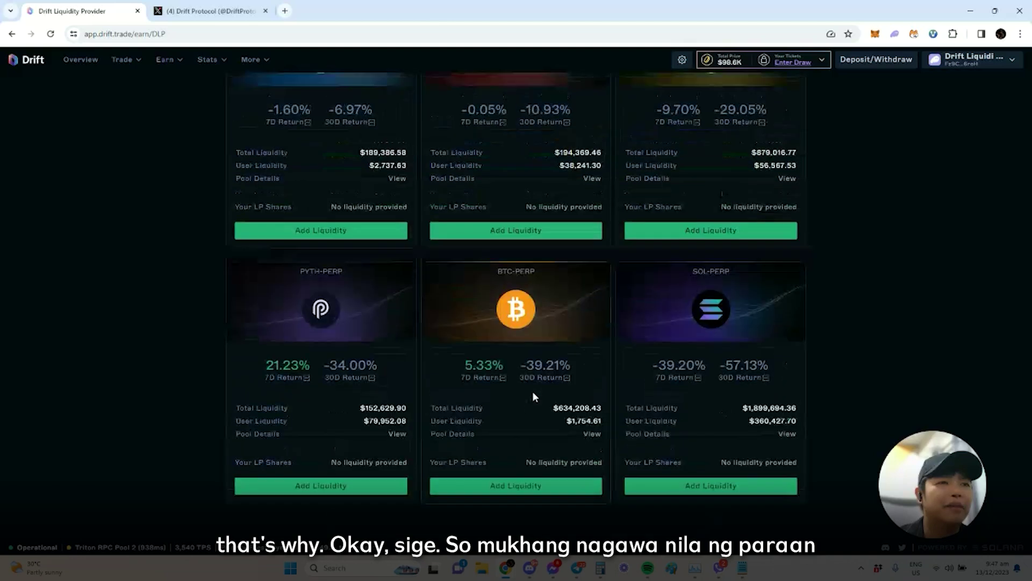
Step: Open the Drift Liquidity Provider (DLP) page and switch from the main account to the Drift Liquidity Provider subaccount
scroll(533, 391, up, 7)
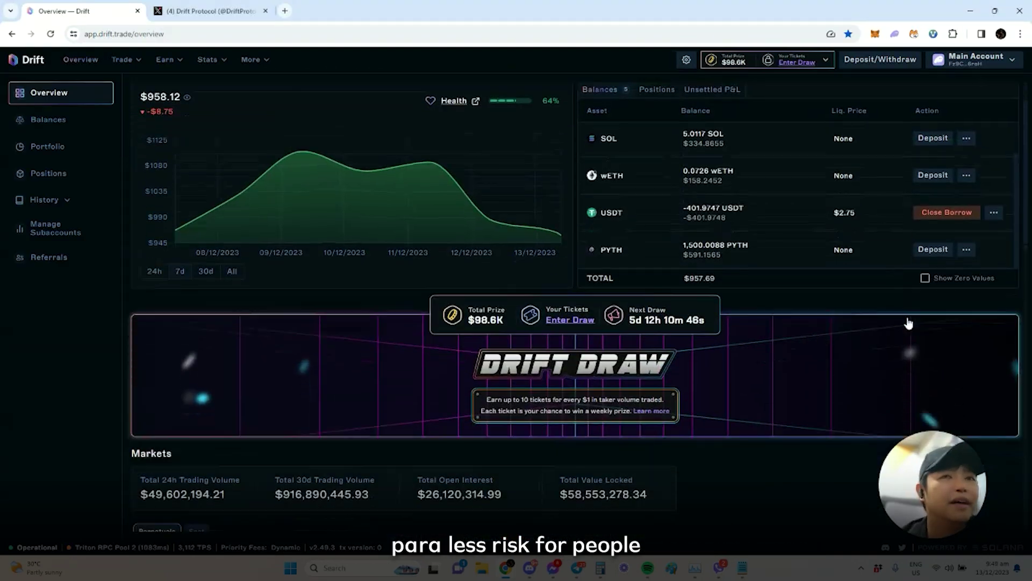
scroll(917, 239, up, 3)
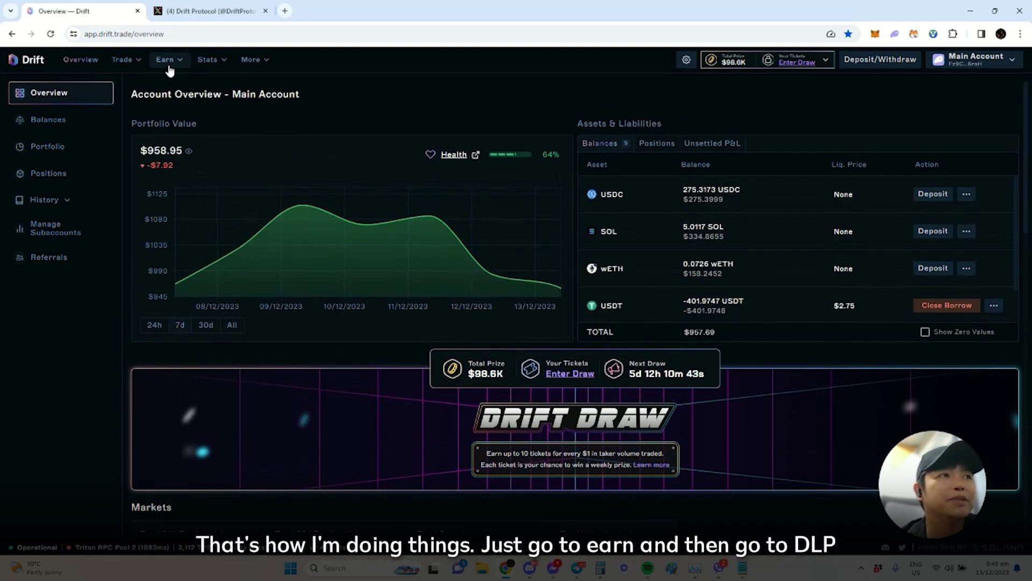
click(171, 62)
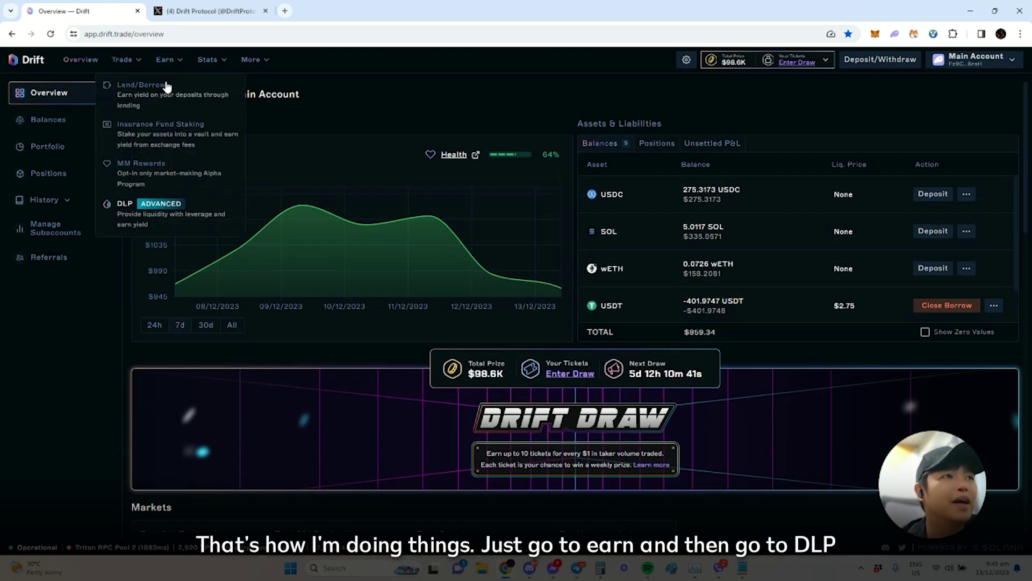
click(138, 215)
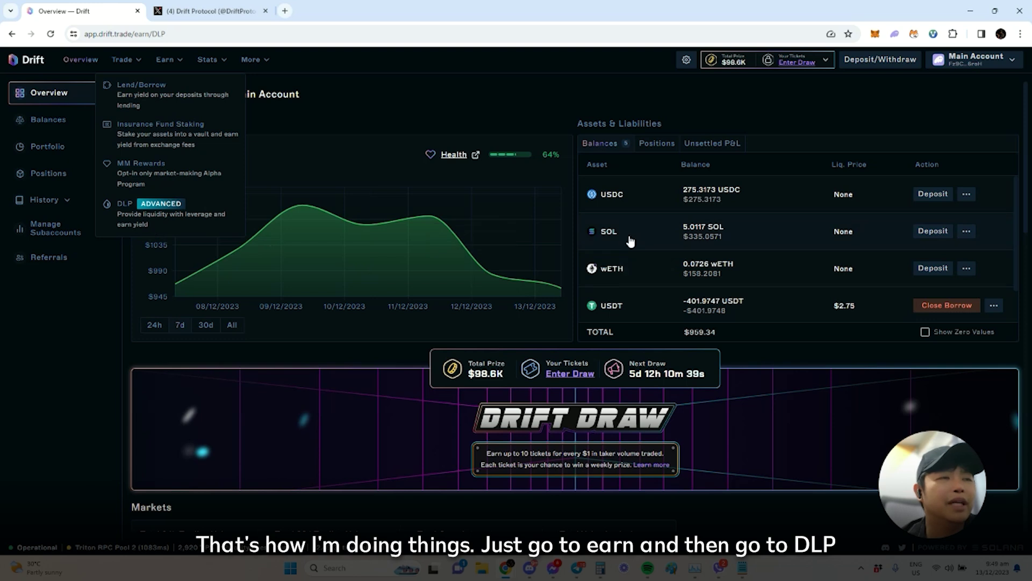
click(981, 64)
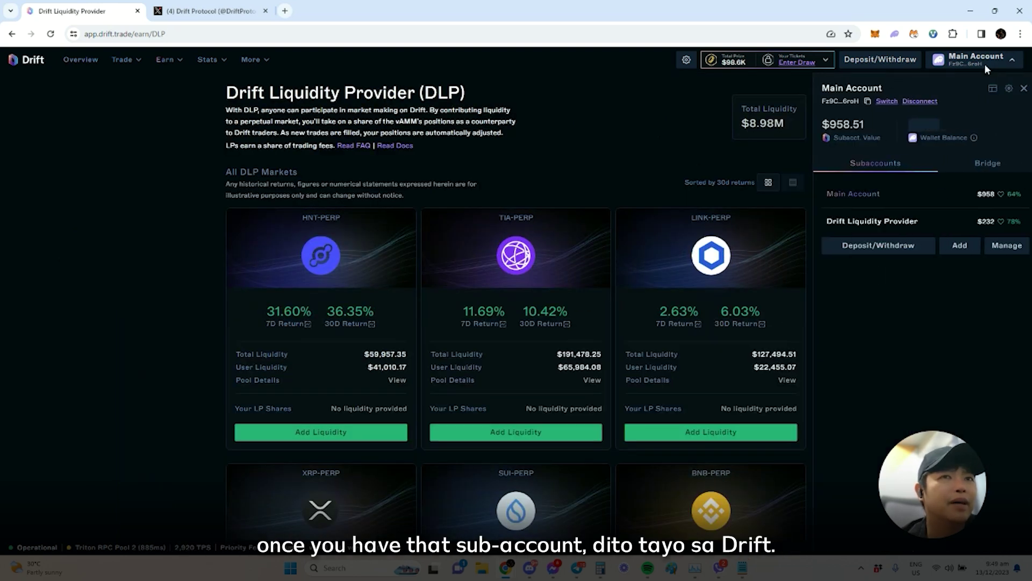
click(858, 225)
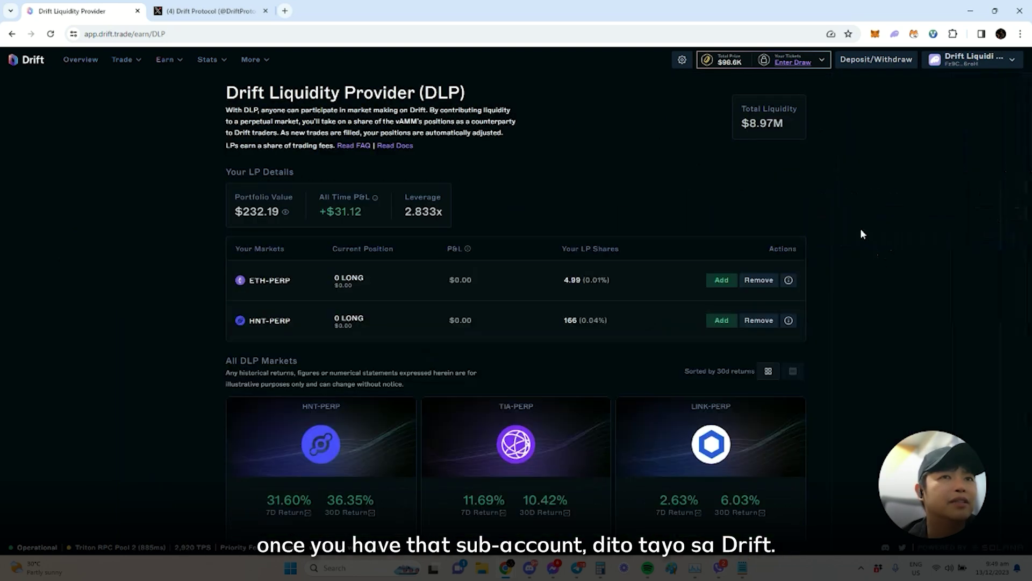
Step: Review the subaccount's LP details, its ETH-PERP and HNT-PERP liquidity entries, and the full set of DLP market pools
scroll(1008, 244, down, 3)
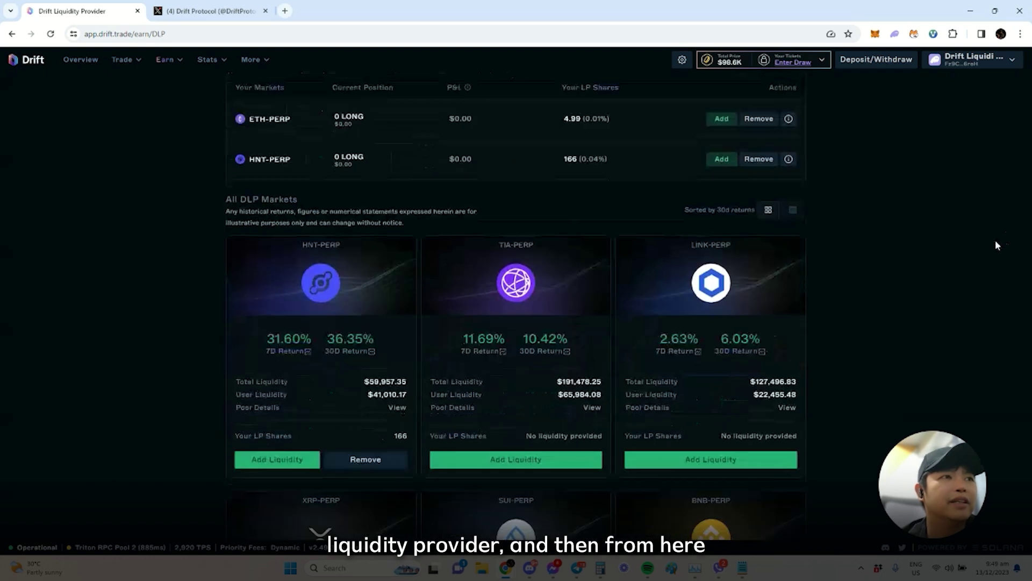
scroll(653, 275, up, 3)
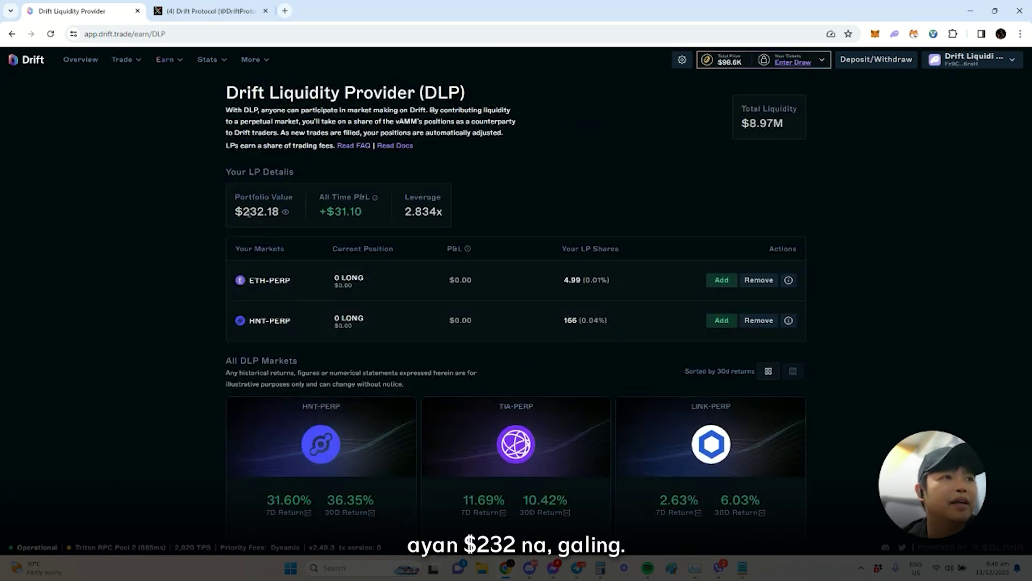
scroll(905, 369, down, 2)
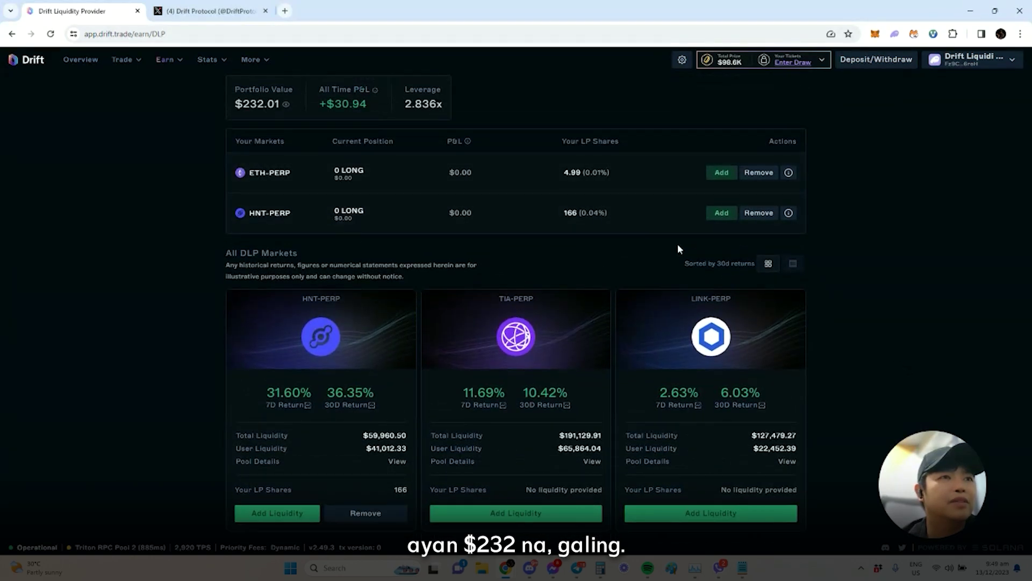
scroll(689, 259, down, 15)
scroll(696, 267, down, 15)
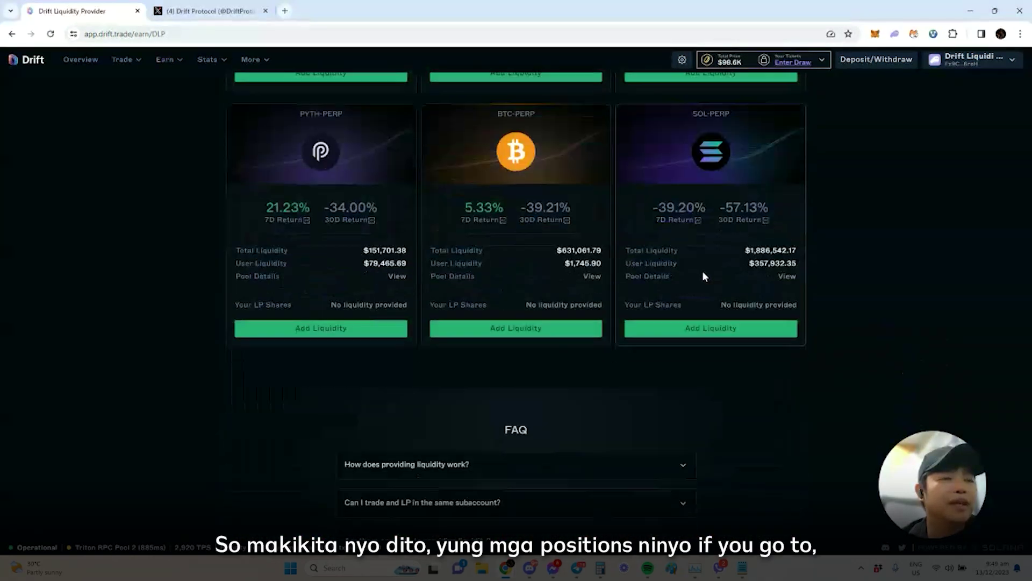
scroll(950, 341, up, 5)
scroll(948, 340, up, 15)
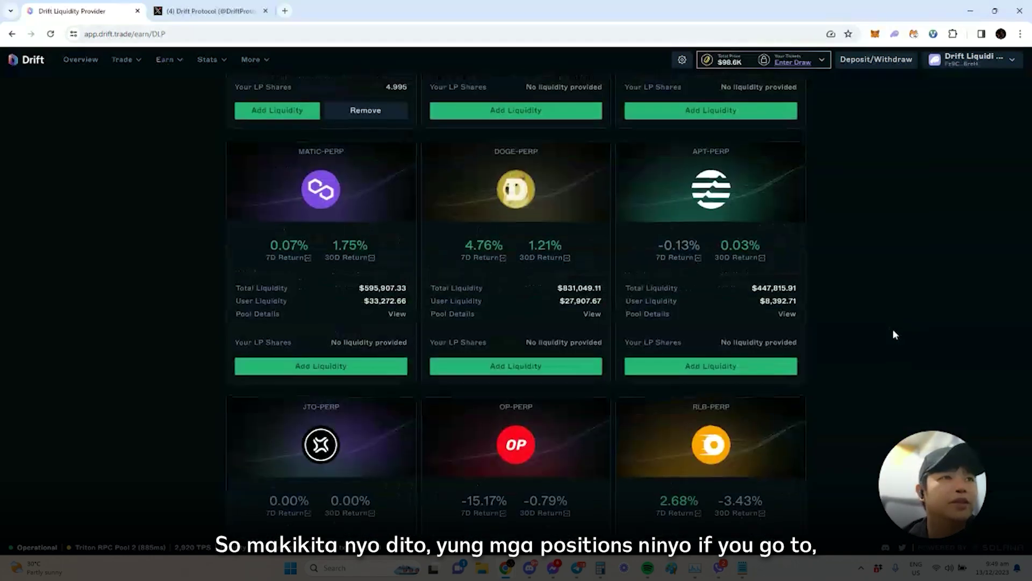
scroll(787, 296, up, 10)
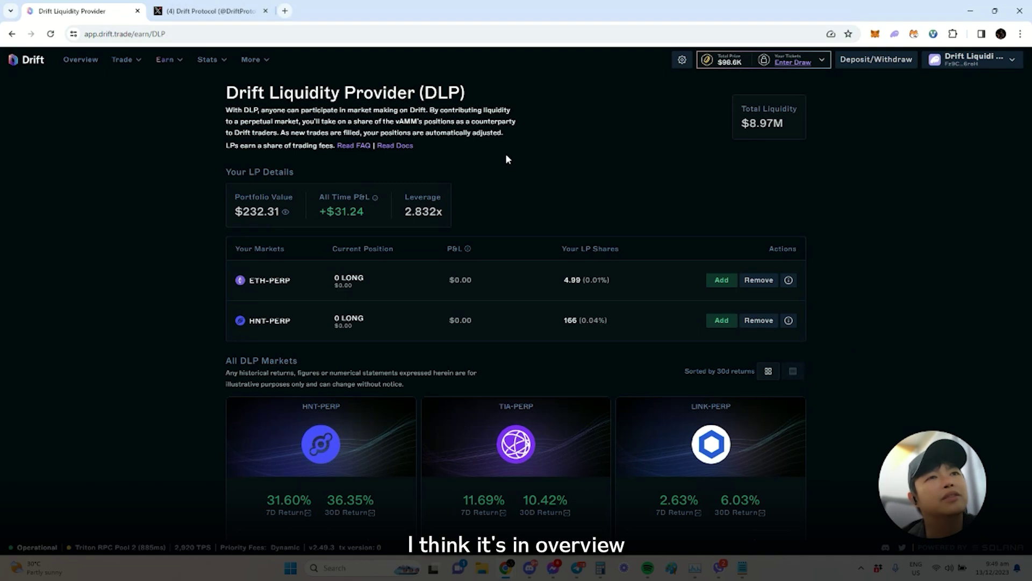
Step: Open the account overview of the Drift Liquidity Provider subaccount and examine its perpetual positions for direction, size and P&L
click(78, 63)
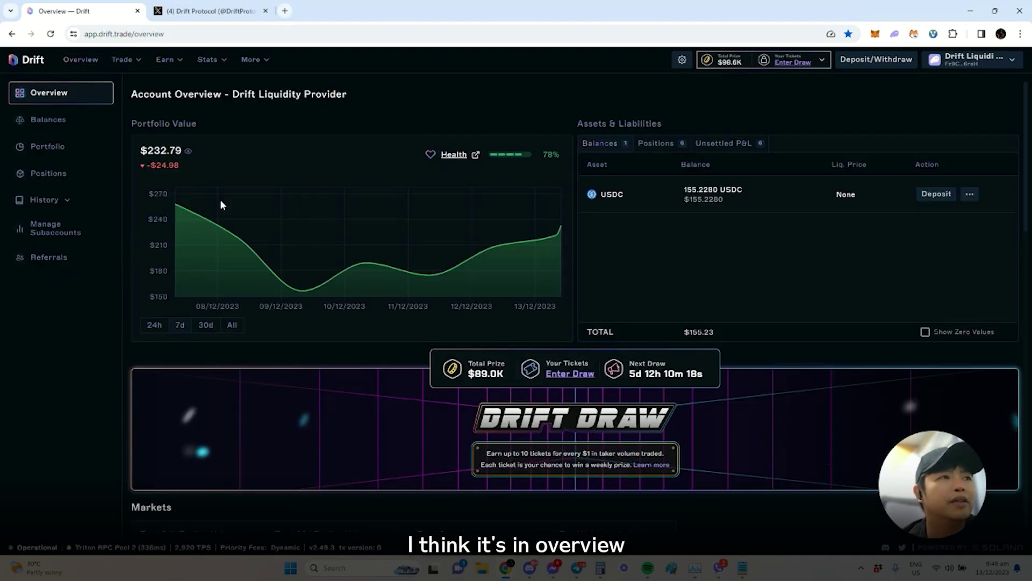
click(655, 144)
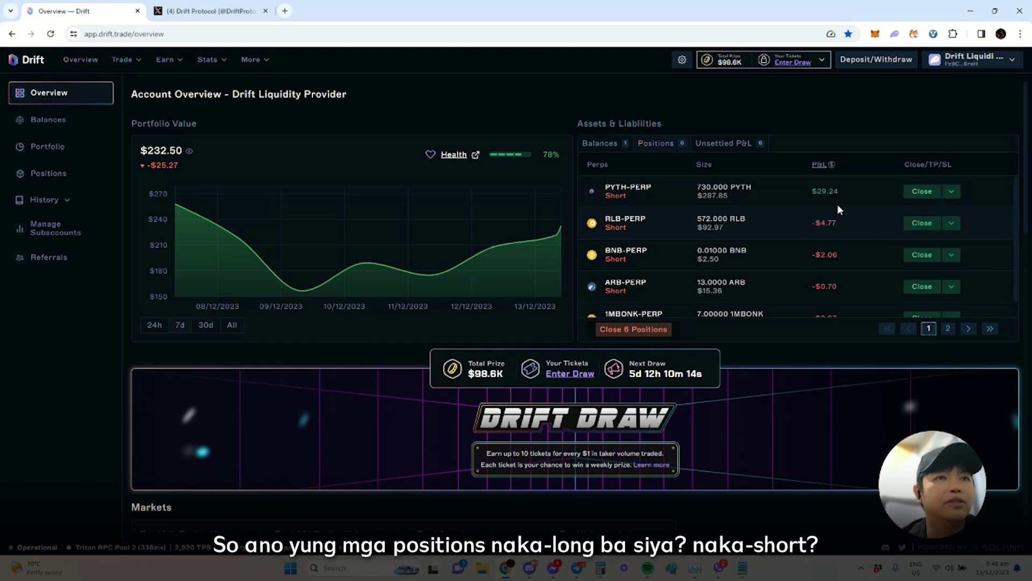
scroll(837, 215, down, 5)
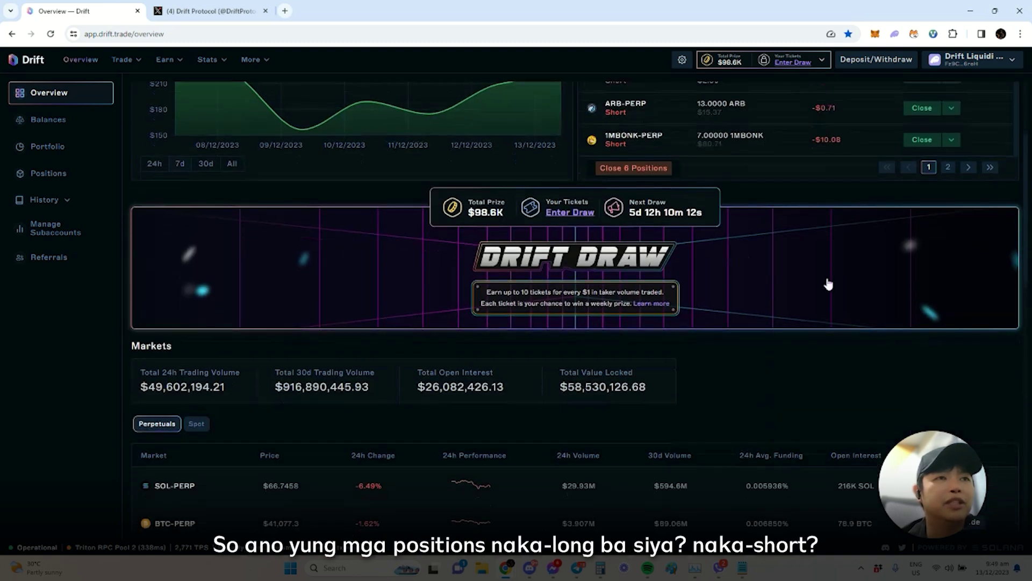
scroll(828, 284, up, 3)
scroll(737, 298, up, 1)
scroll(725, 268, down, 1)
scroll(753, 248, up, 1)
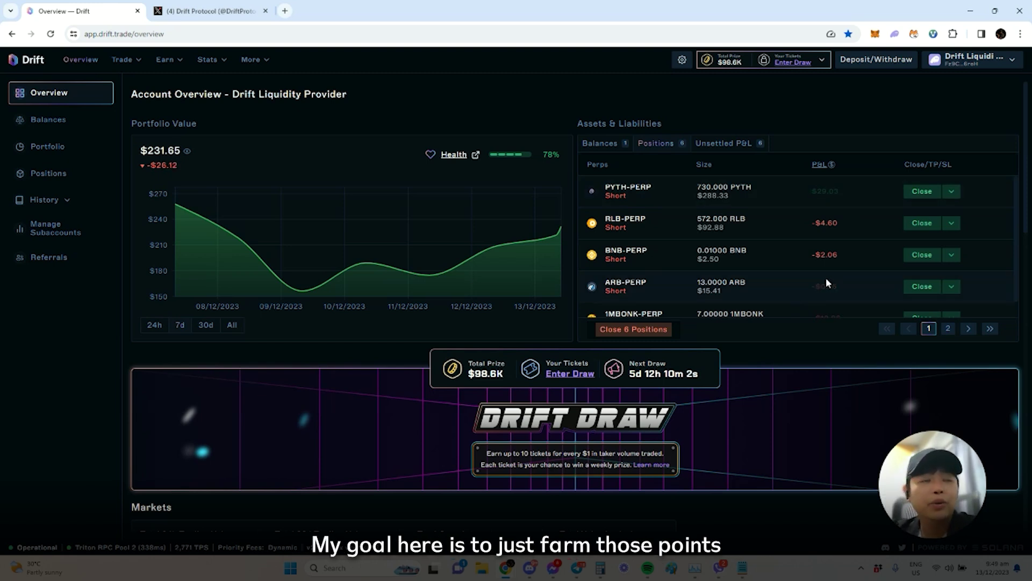
scroll(841, 267, down, 5)
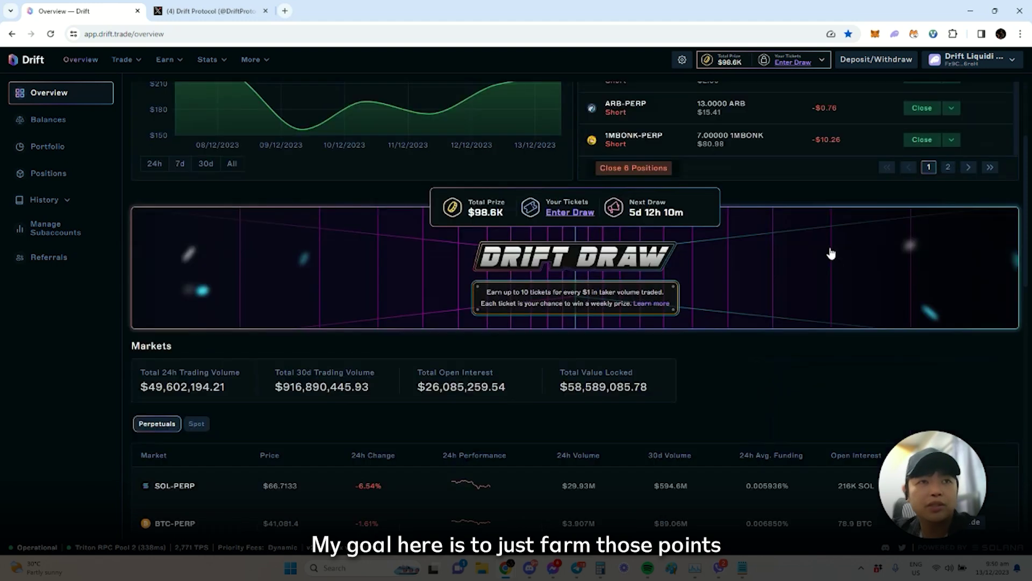
scroll(826, 233, up, 3)
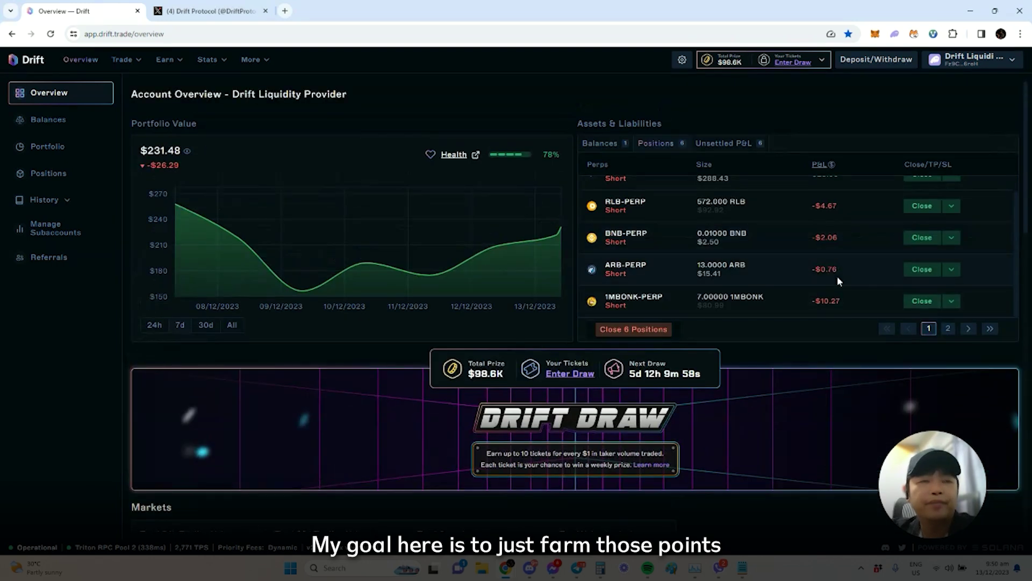
scroll(837, 281, up, 1)
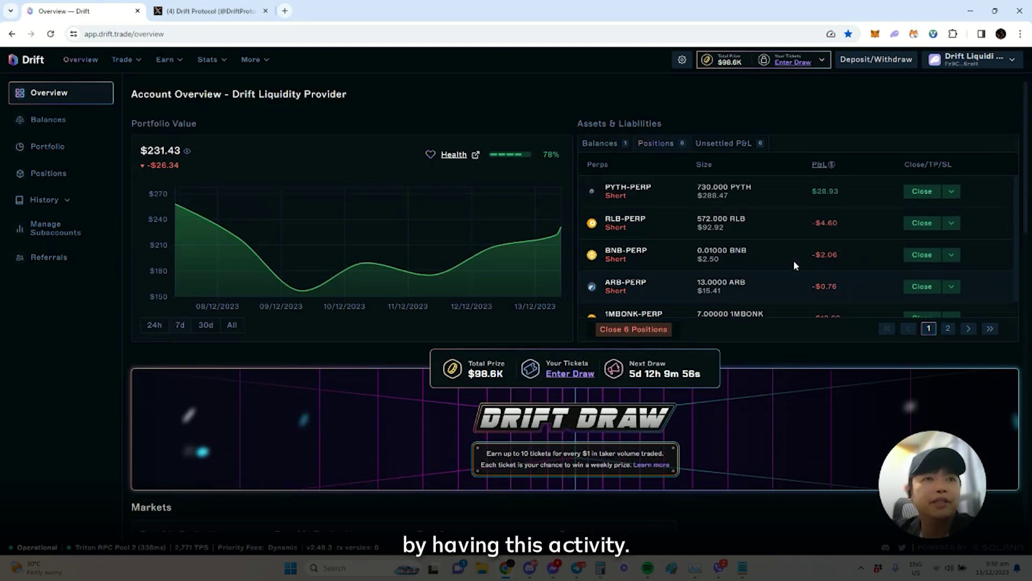
Step: Check the P&L of the listed positions, view the second page of positions and return to the first page
mouse_move(818, 224)
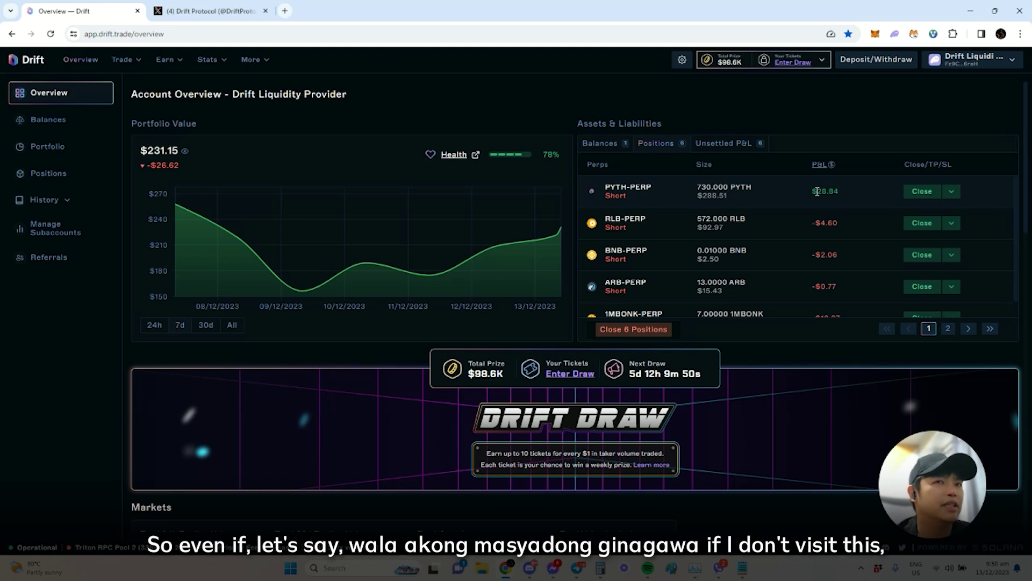
mouse_move(823, 195)
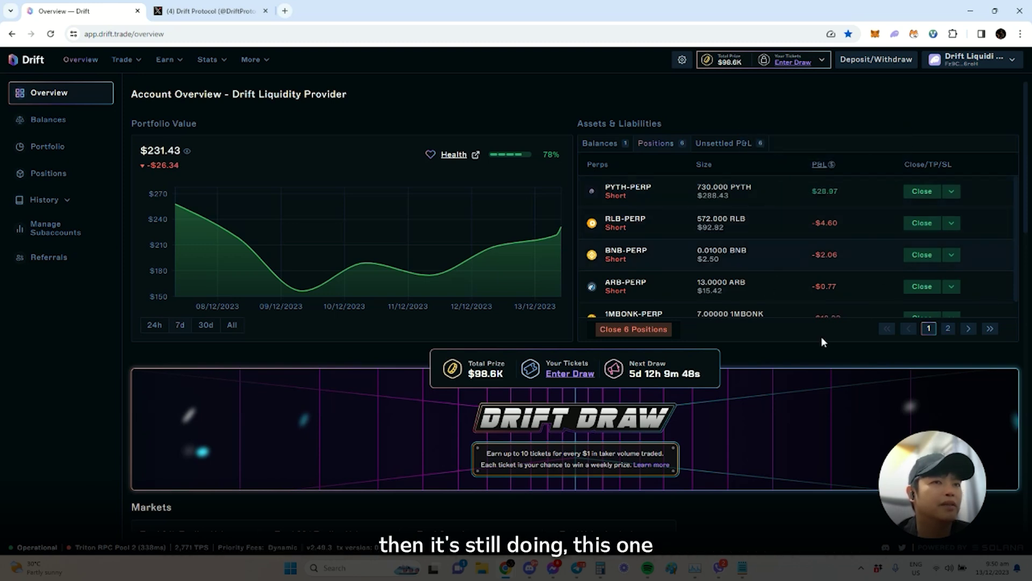
click(948, 328)
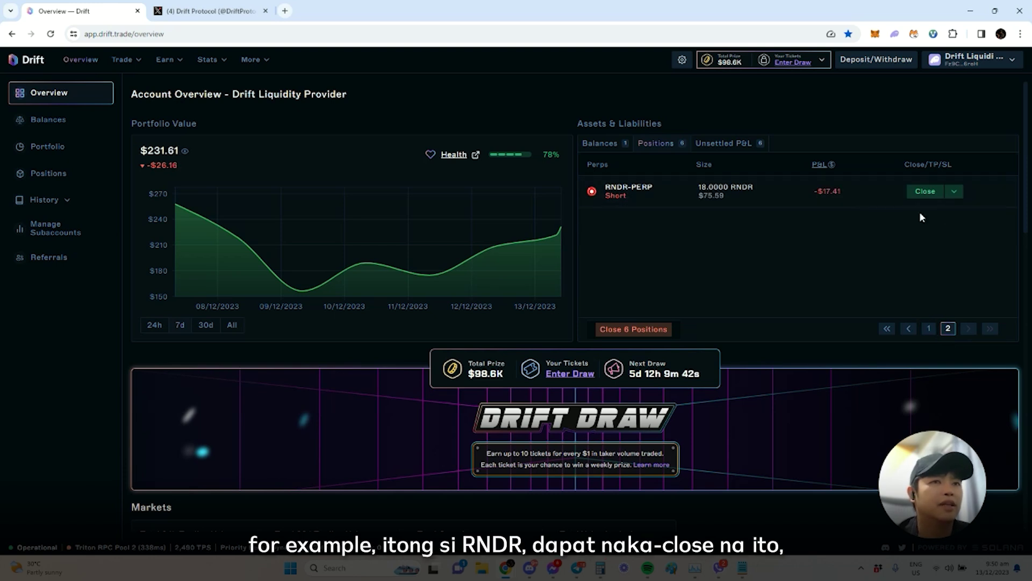
click(889, 328)
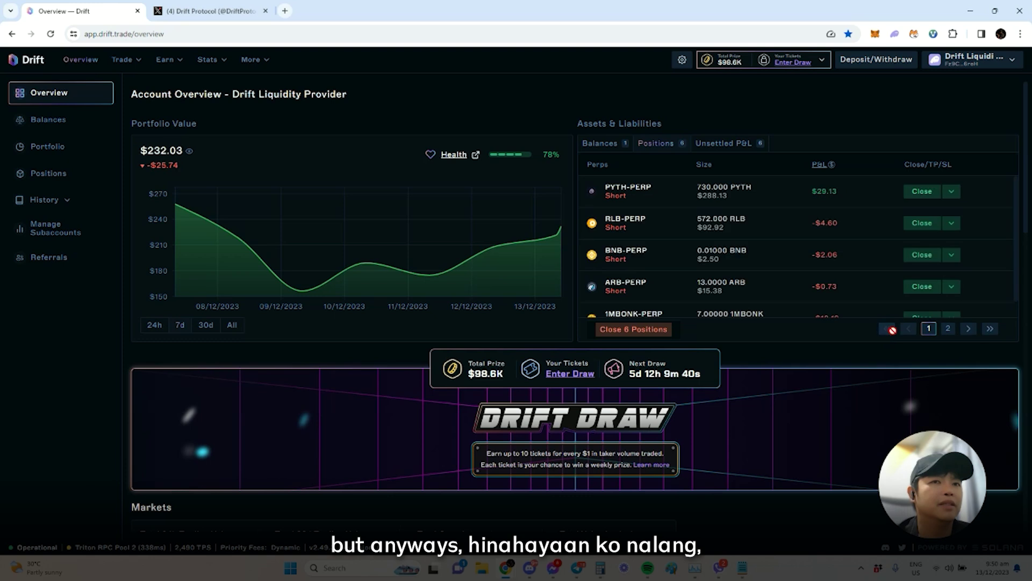